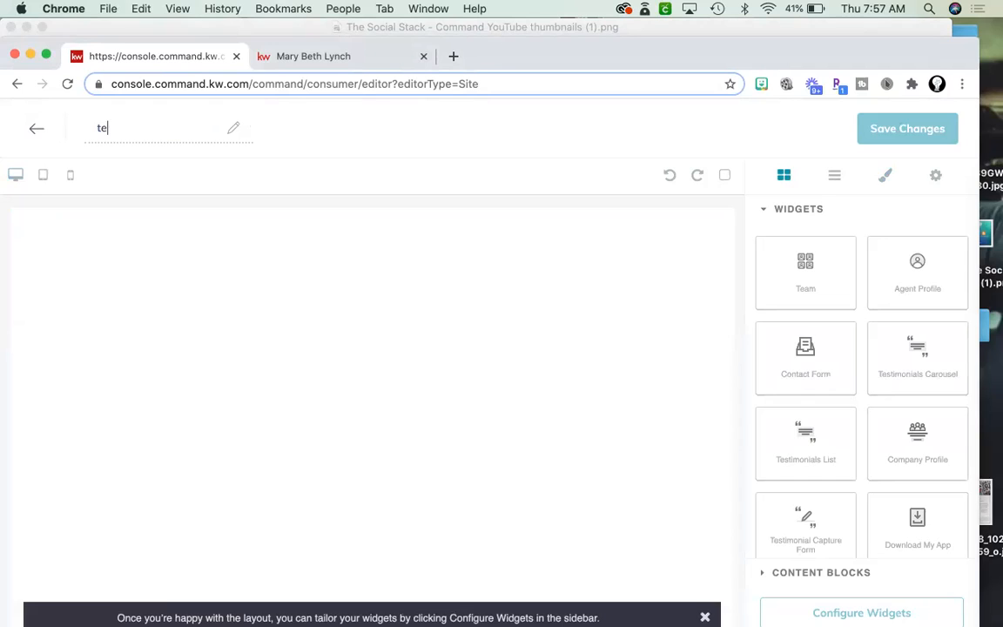
# Enter 'testimonials' as the name of the new blank site page.
pyautogui.write('onials')
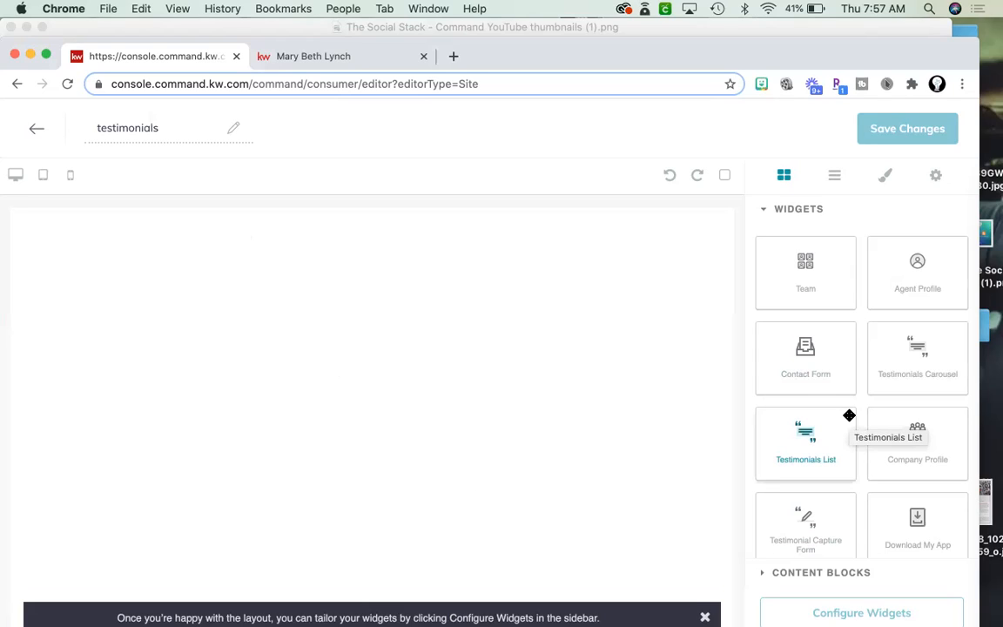
# Add a Testimonials Carousel widget and a Testimonials List widget above it on the page.
pyautogui.scroll(-1, 849, 415)
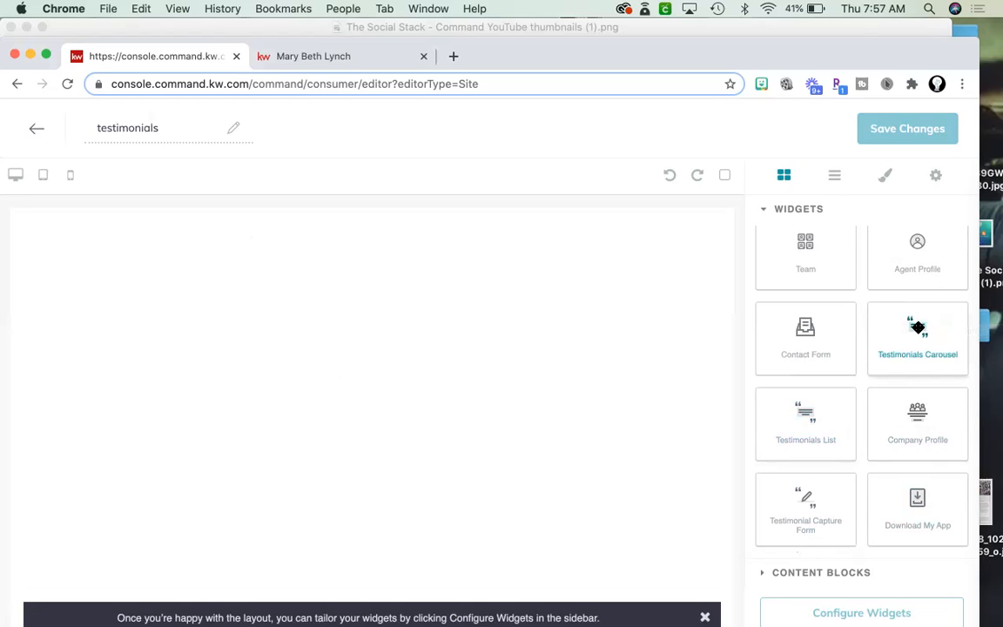
pyautogui.moveTo(918, 327); pyautogui.dragTo(631, 326)
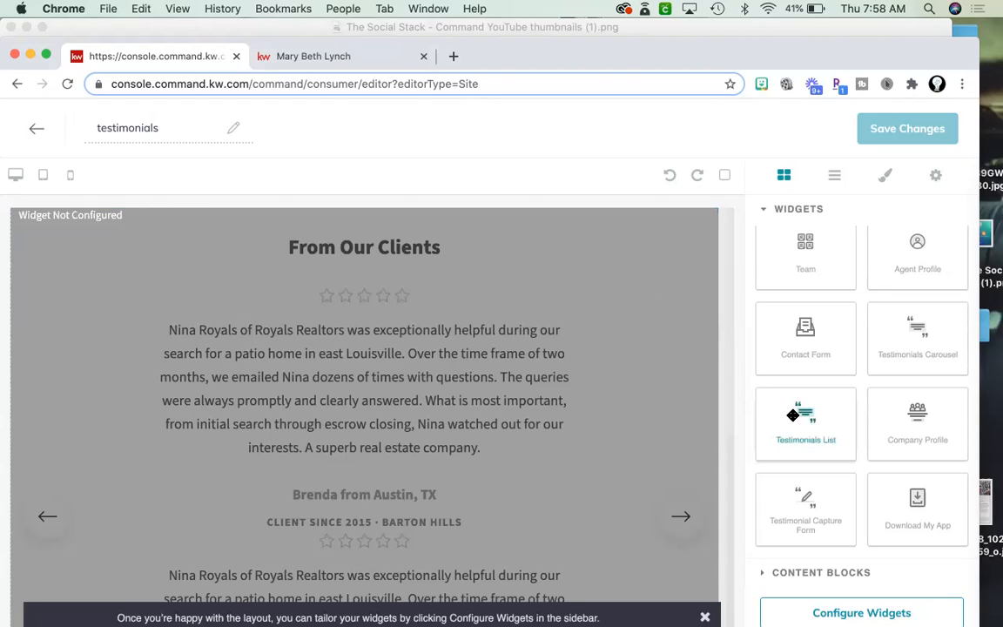
pyautogui.moveTo(792, 415); pyautogui.dragTo(584, 348)
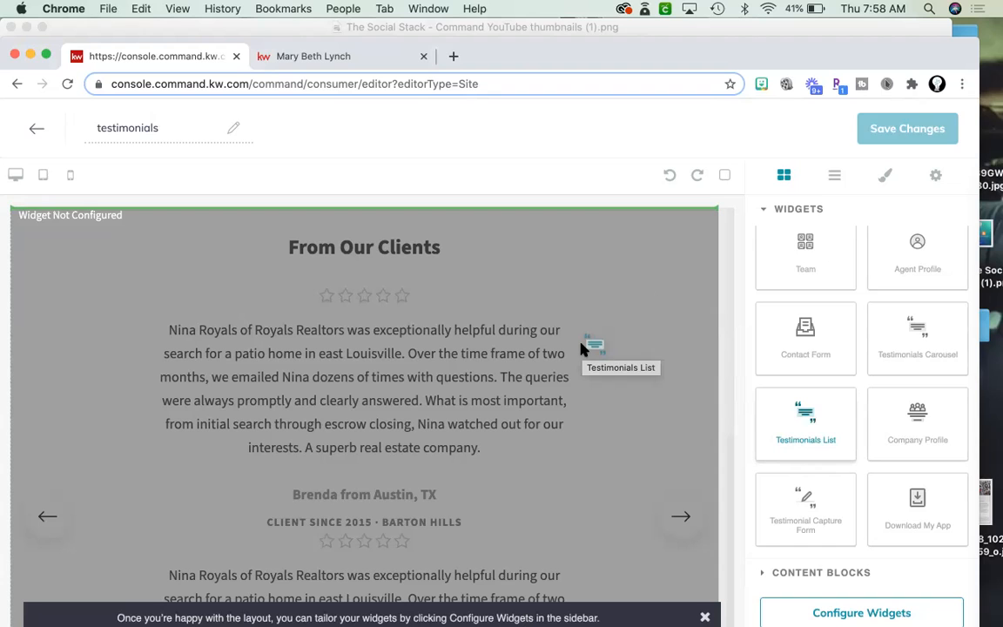
pyautogui.moveTo(584, 348); pyautogui.dragTo(583, 348)
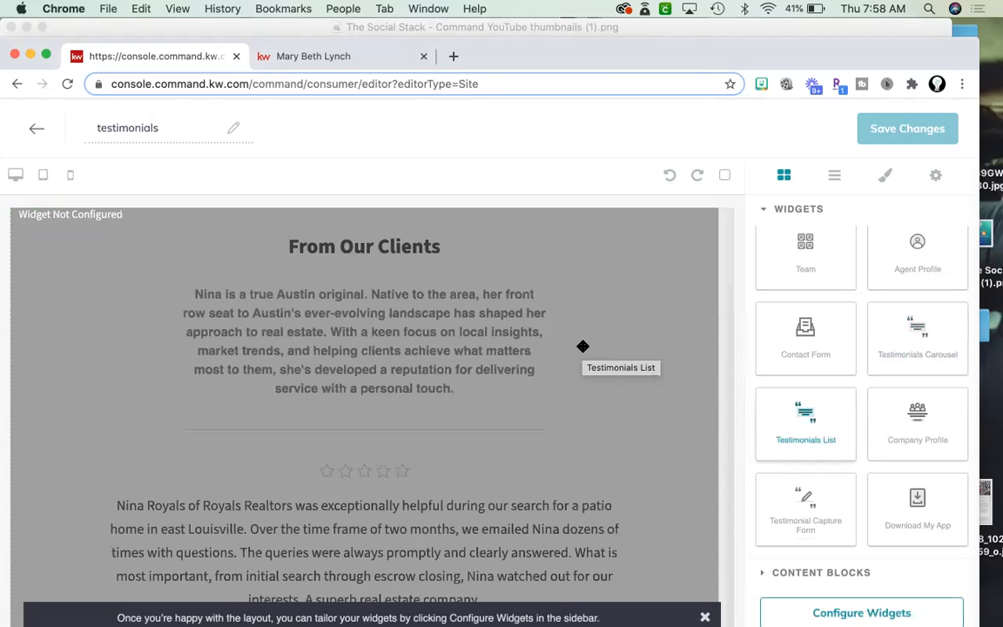
# Delete the Testimonials Carousel widget so only the Testimonials List remains.
pyautogui.scroll(-5, 584, 340)
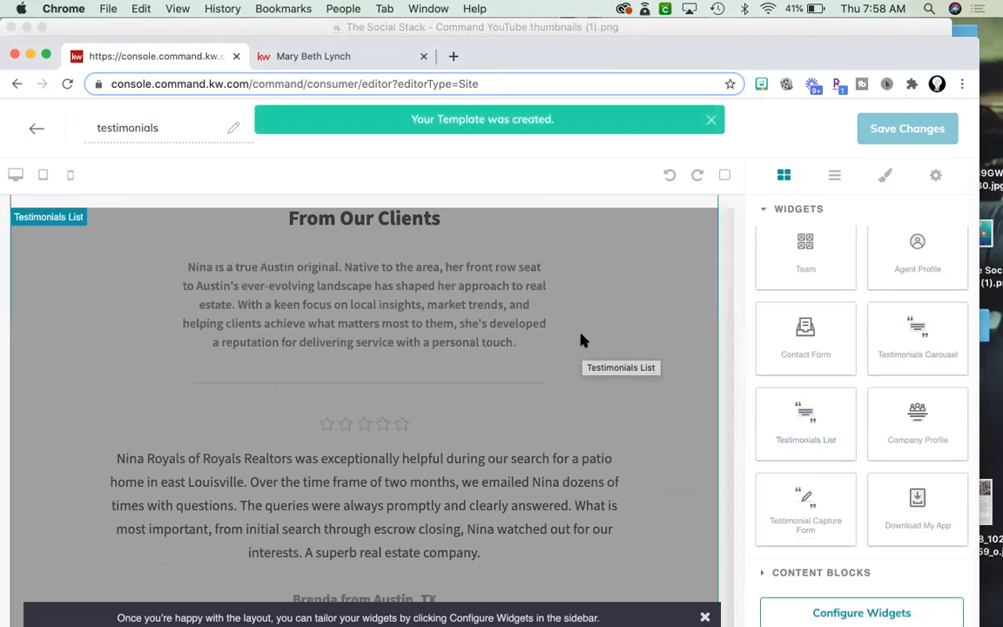
pyautogui.scroll(-10, 583, 340)
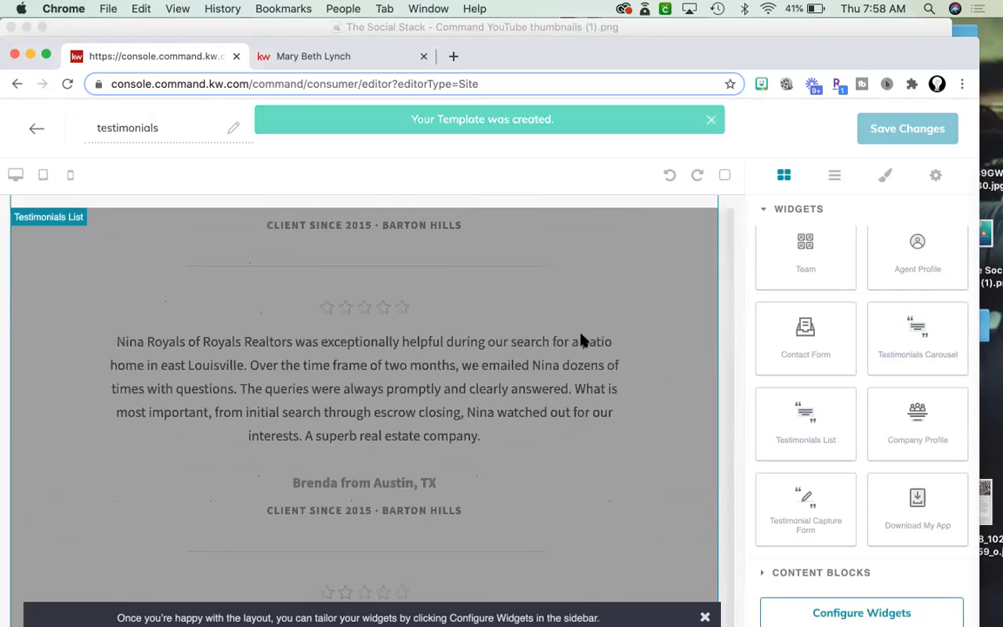
pyautogui.scroll(-8, 583, 340)
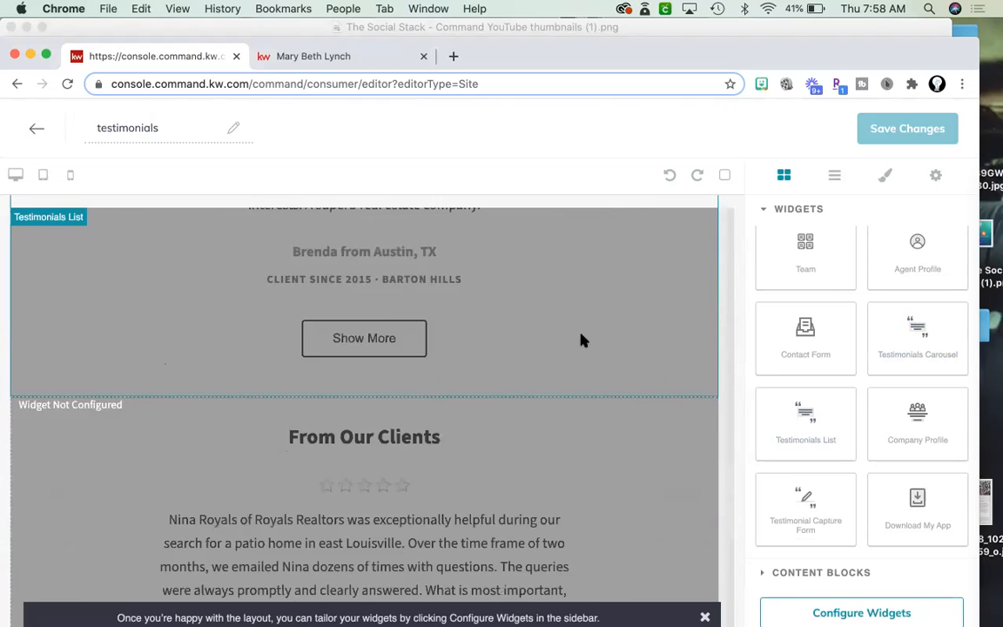
pyautogui.scroll(-1, 584, 341)
pyautogui.scroll(2, 583, 340)
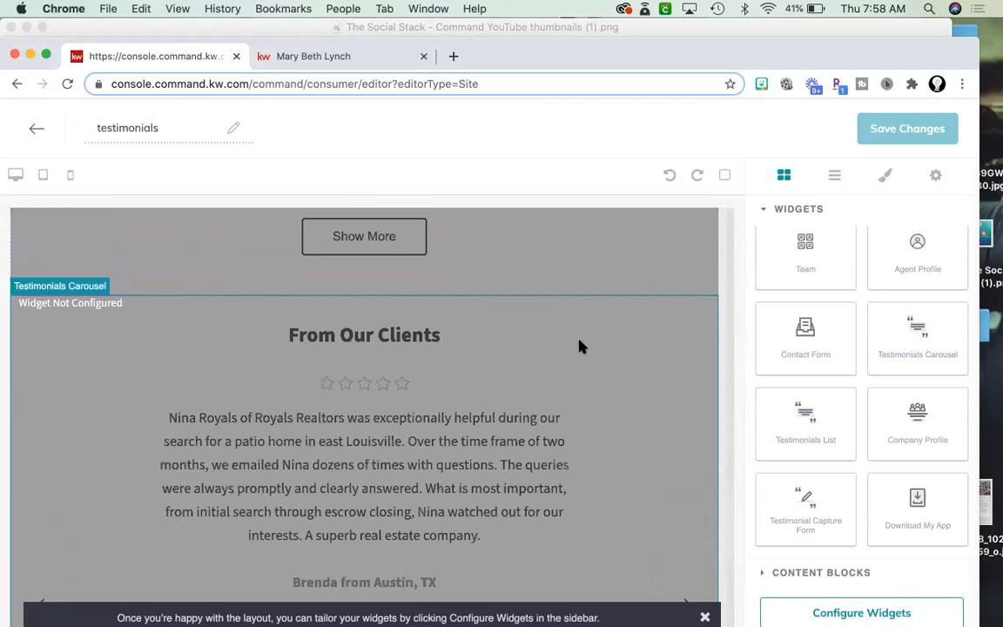
pyautogui.click(580, 346)
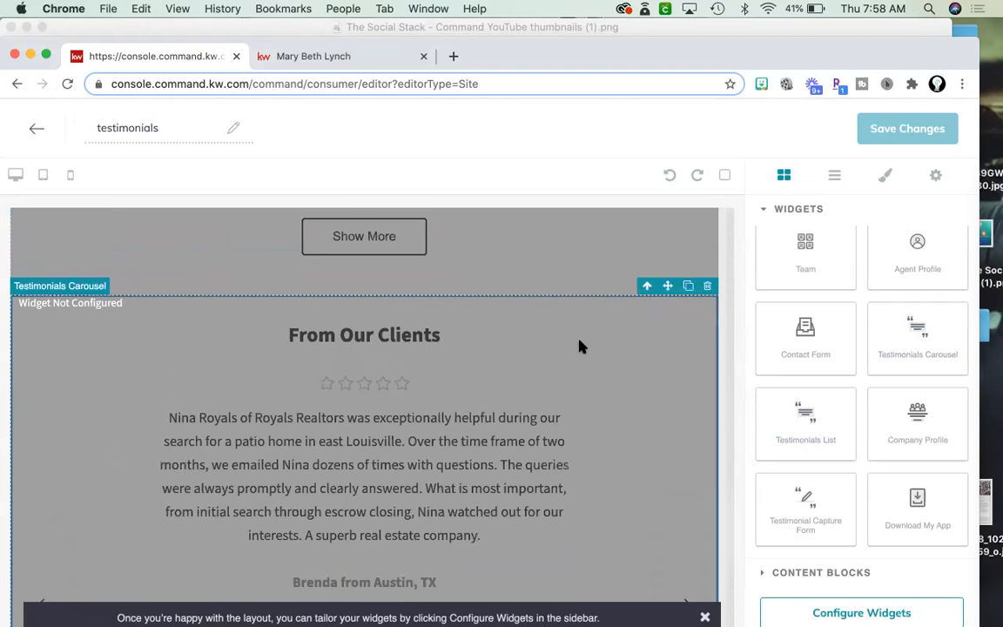
pyautogui.click(710, 288)
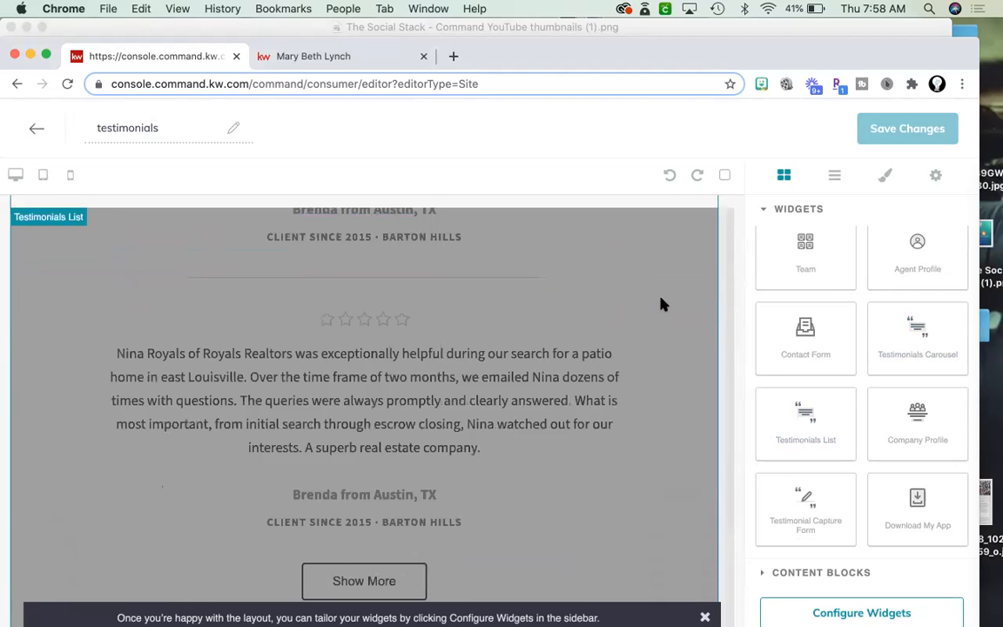
pyautogui.scroll(7, 662, 304)
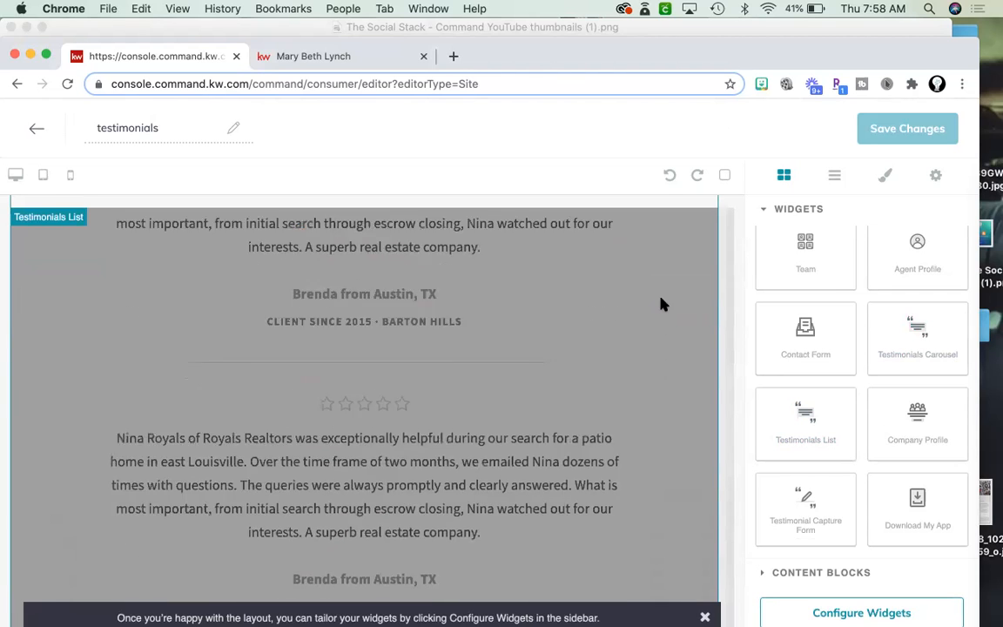
pyautogui.scroll(2, 662, 303)
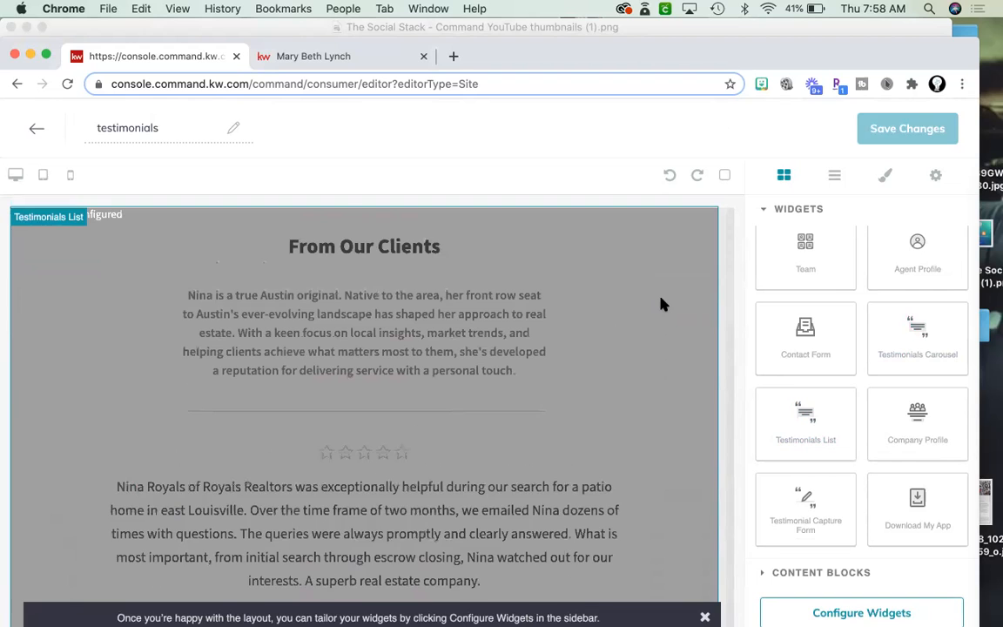
pyautogui.scroll(-7, 662, 304)
pyautogui.scroll(2, 662, 304)
pyautogui.scroll(-3, 661, 304)
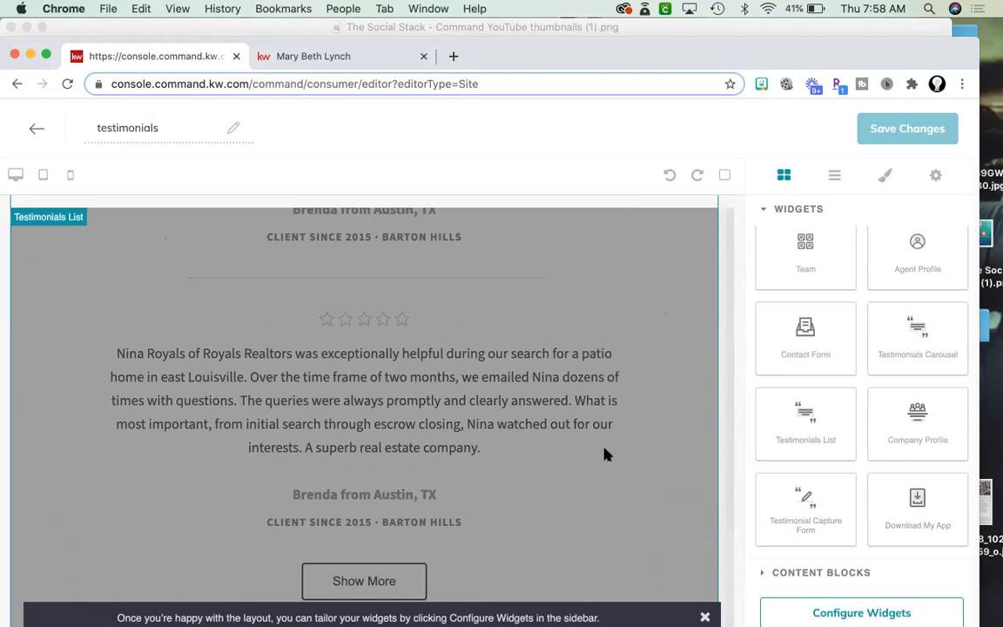
# Open the Testimonials List widget's settings from Configure Widgets.
pyautogui.click(805, 608)
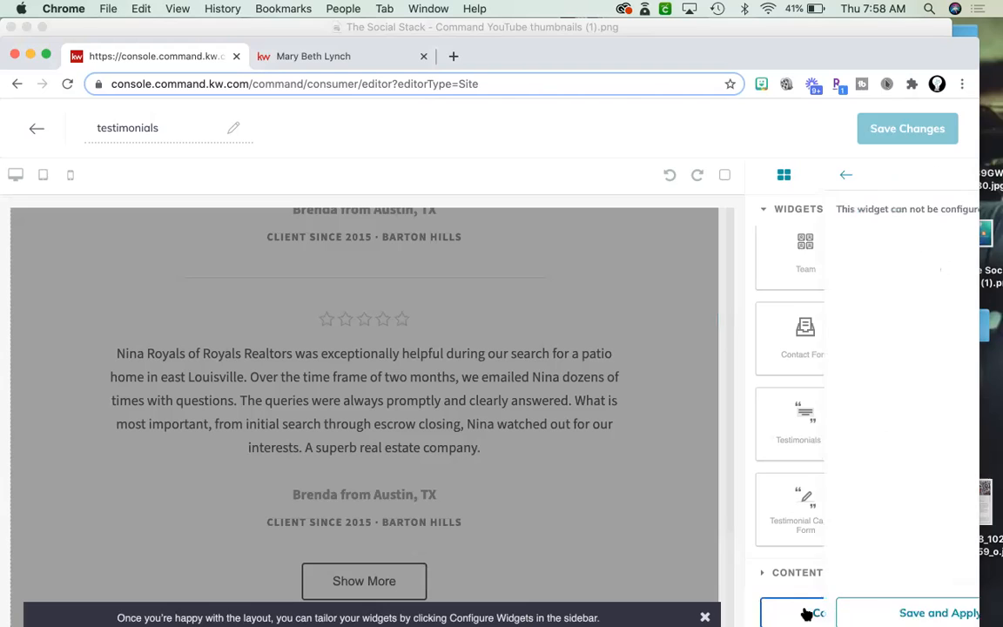
pyautogui.moveTo(856, 54); pyautogui.dragTo(857, 46)
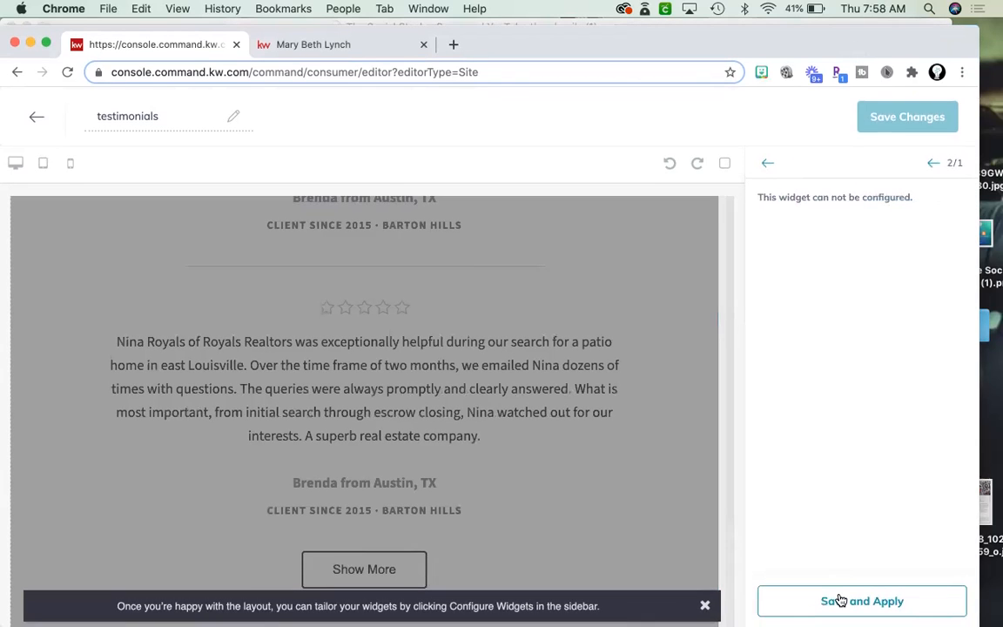
pyautogui.click(932, 165)
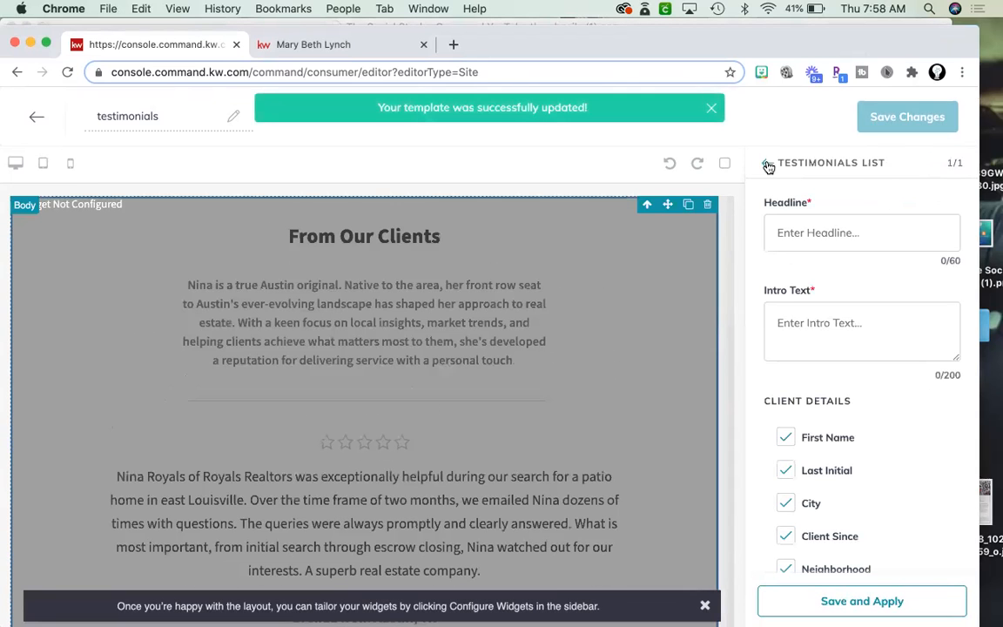
pyautogui.click(767, 165)
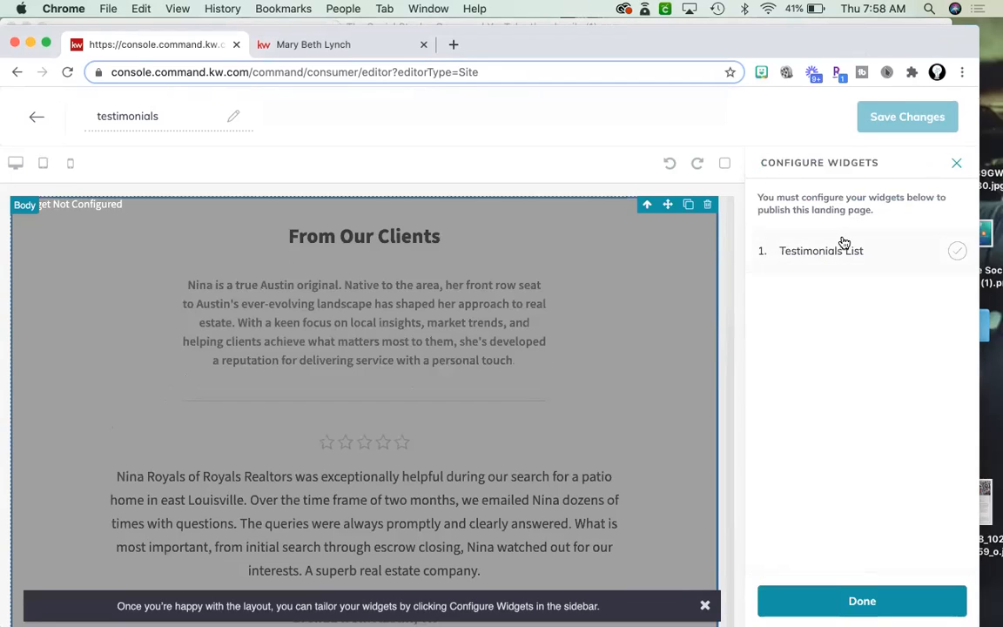
pyautogui.click(843, 248)
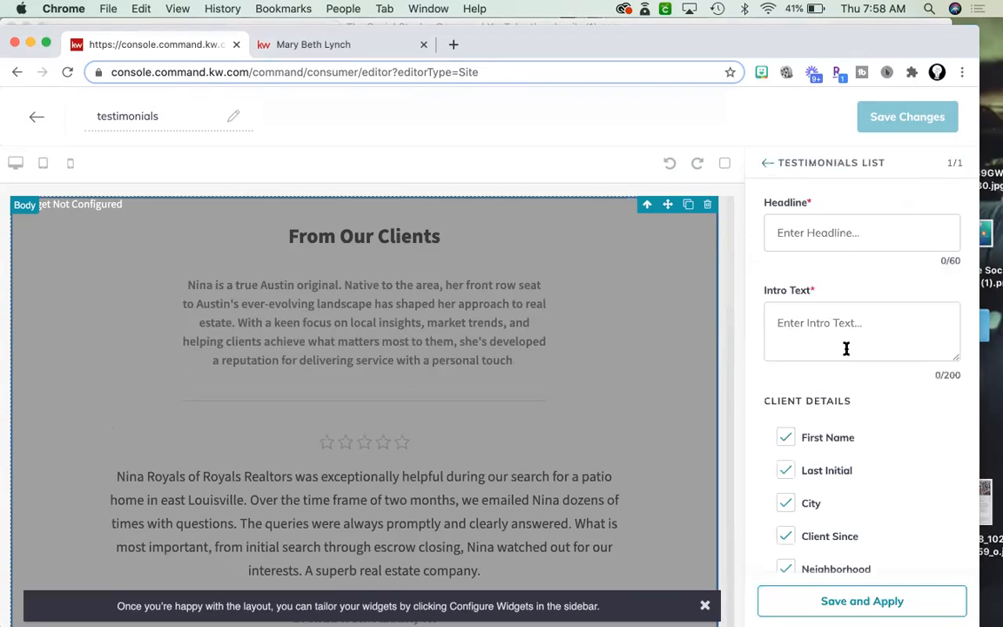
# Uncheck the single selected client testimonial in the list settings.
pyautogui.scroll(-5, 855, 482)
pyautogui.scroll(-3, 857, 486)
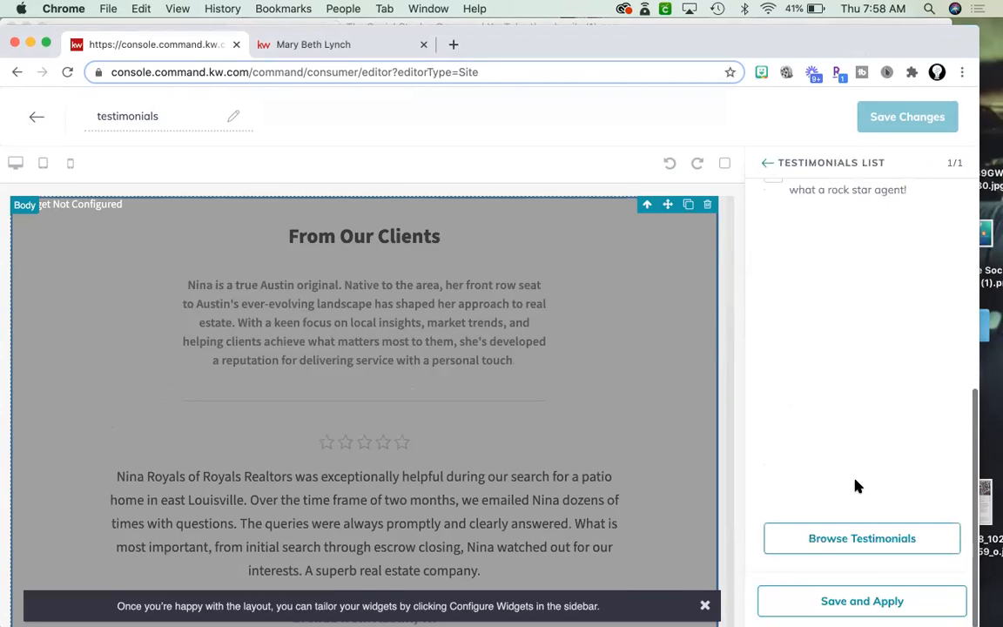
pyautogui.scroll(5, 857, 486)
pyautogui.click(777, 406)
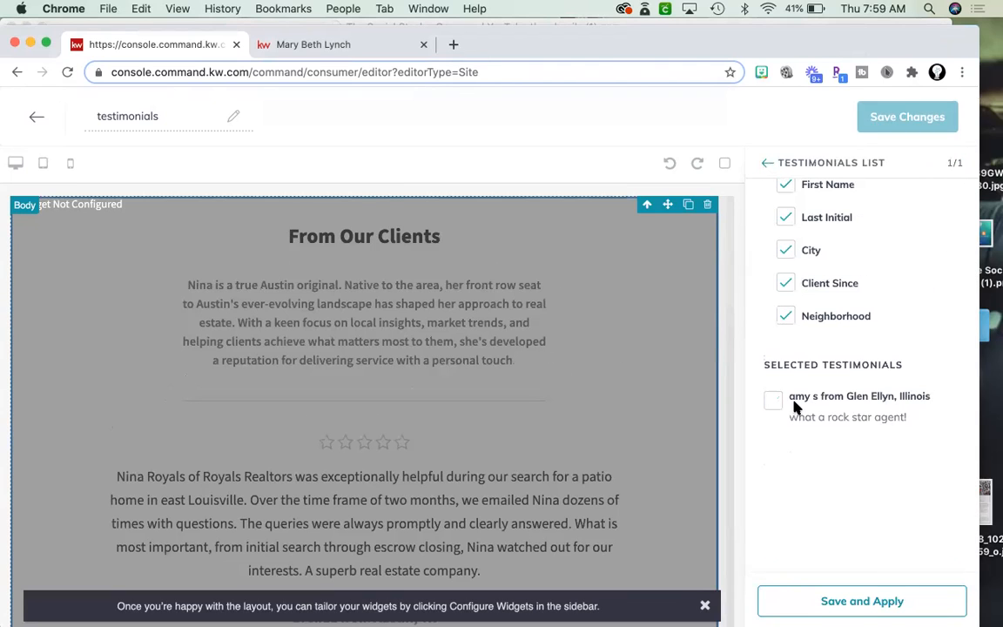
pyautogui.scroll(5, 794, 409)
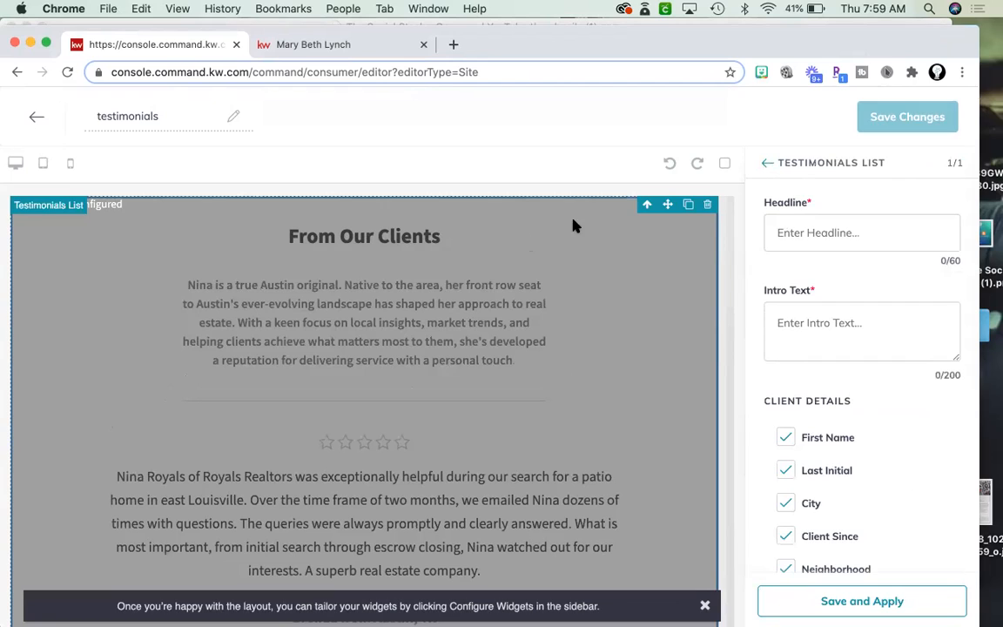
# Set headline 'From My Clients' and intro 'Don't take it from me, see what my clients have to say!', then apply.
pyautogui.click(792, 231)
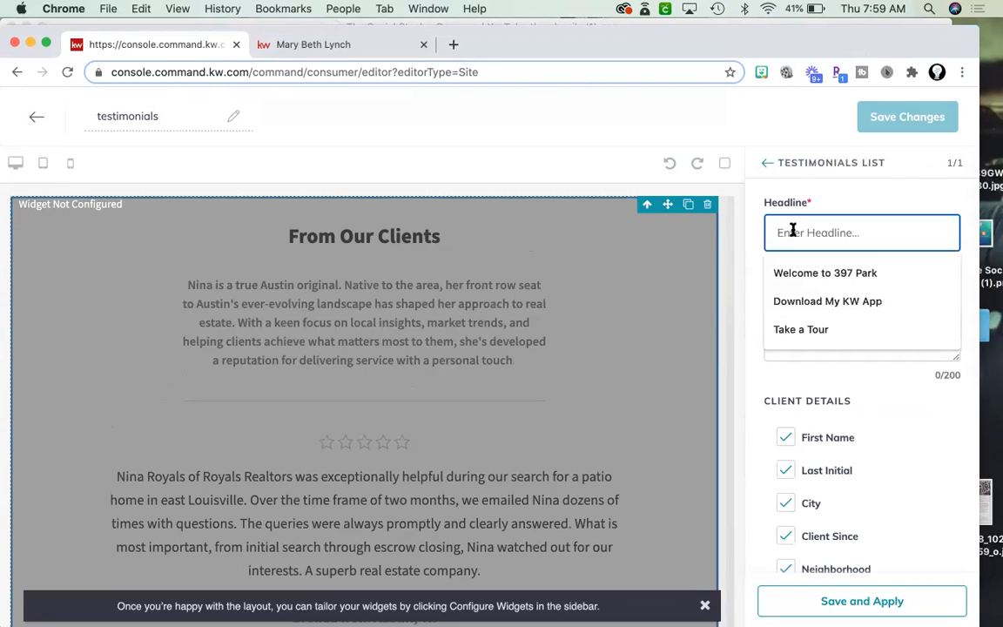
pyautogui.write('From ')
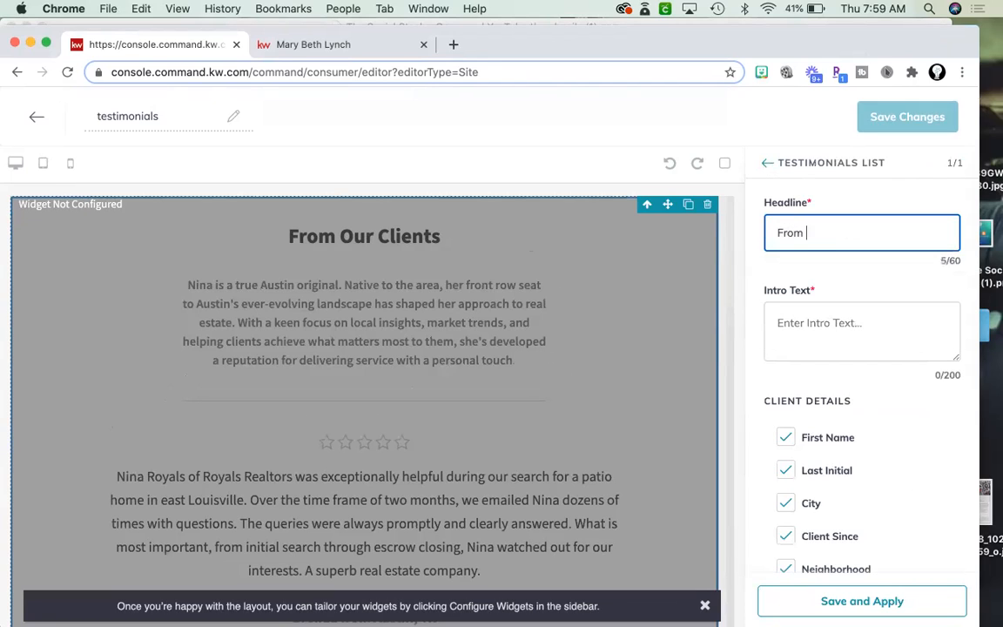
pyautogui.write('My Clients')
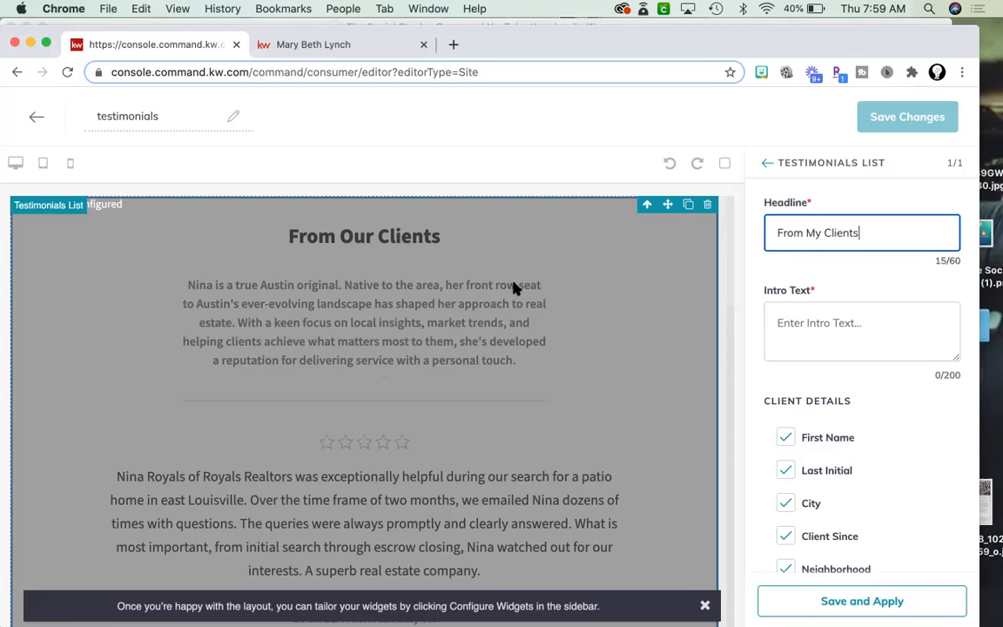
pyautogui.click(818, 330)
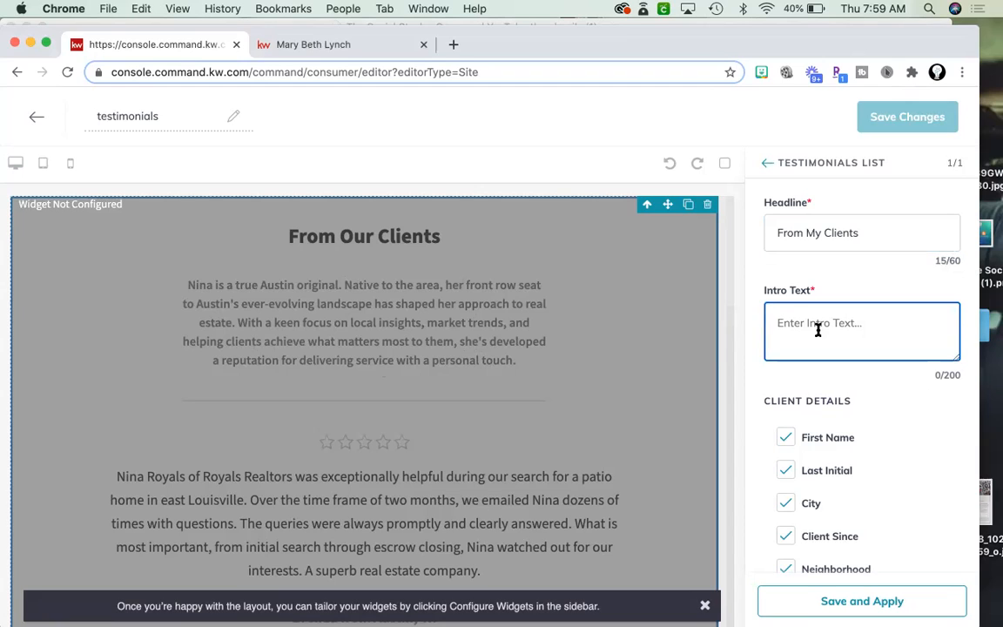
pyautogui.write("Don't take it from me, see what my cien")
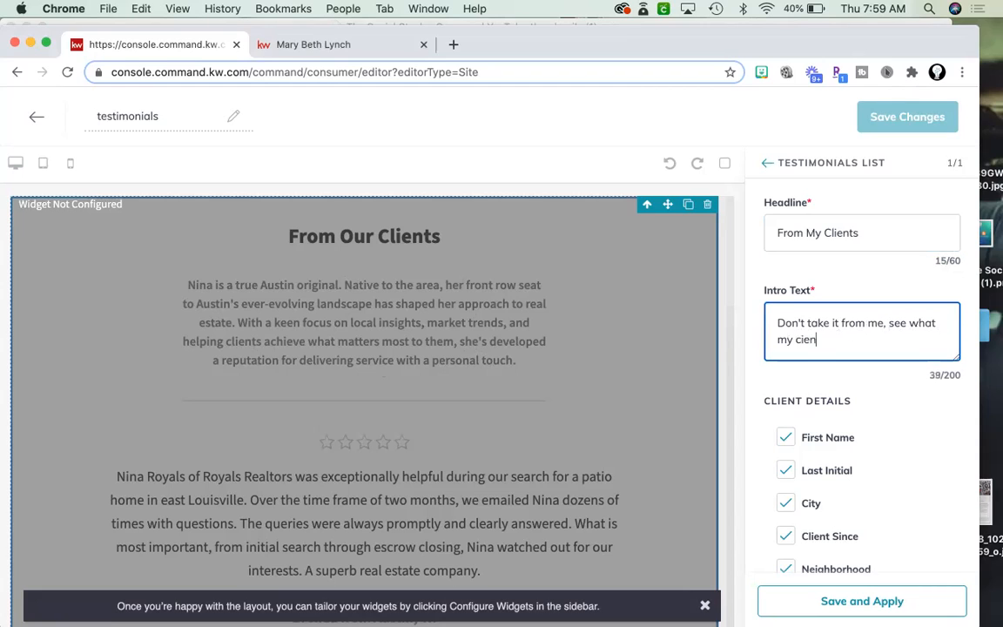
pyautogui.write("t's")
pyautogui.press('BackSpace')
pyautogui.press('BackSpace')
pyautogui.press('BackSpace')
pyautogui.press('BackSpace')
pyautogui.press('BackSpace')
pyautogui.press('BackSpace')
pyautogui.write('lients have to say!')
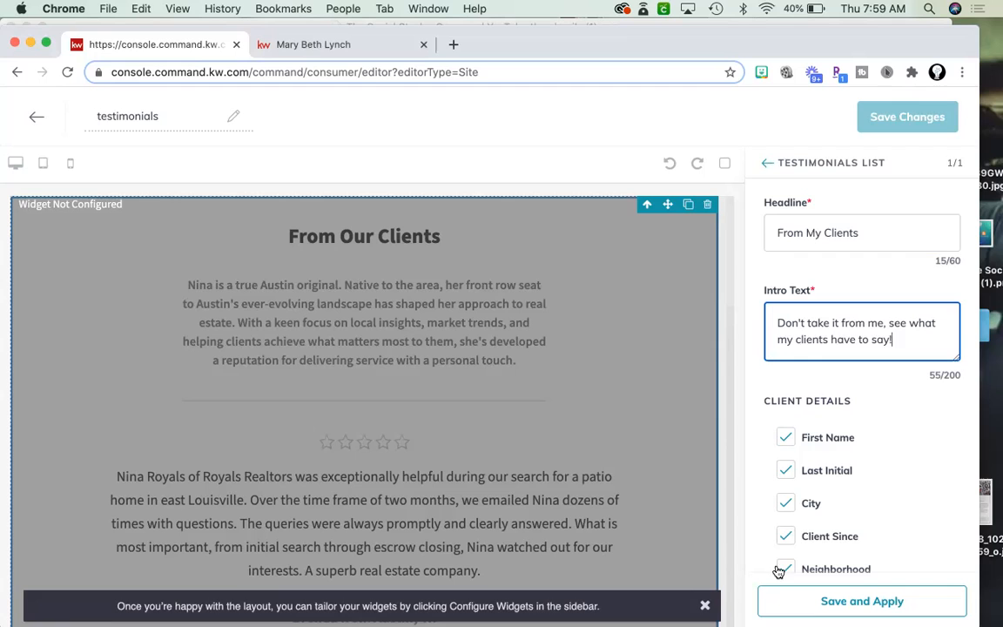
pyautogui.click(774, 605)
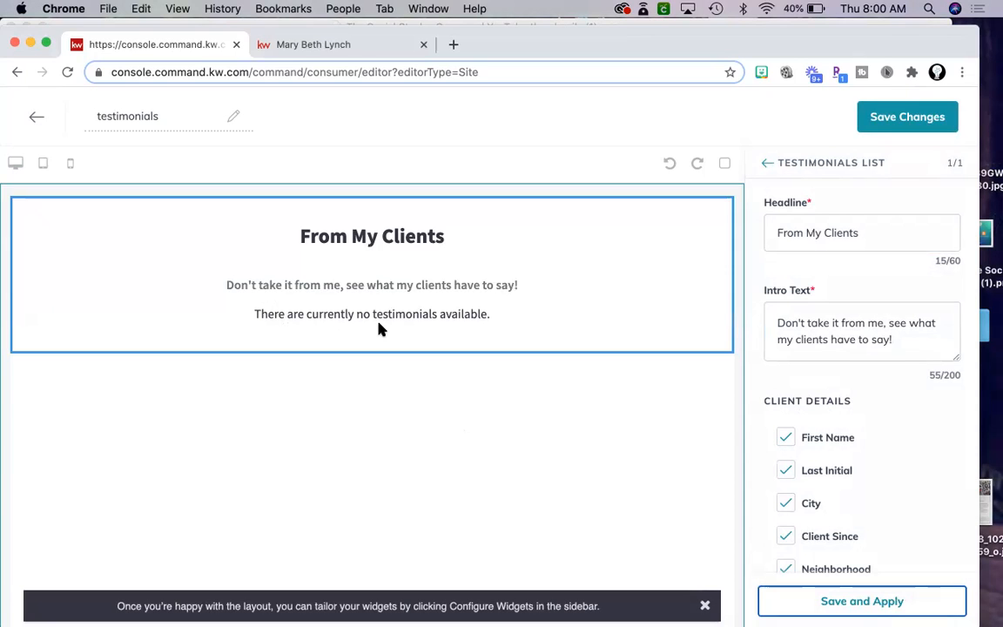
pyautogui.click(899, 120)
pyautogui.click(540, 452)
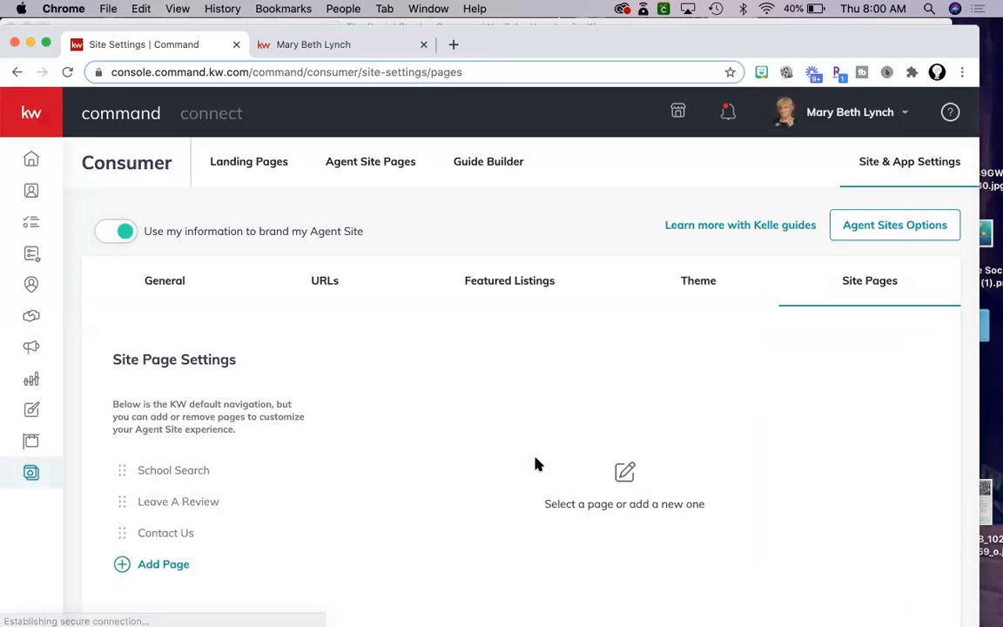
pyautogui.scroll(-1, 316, 556)
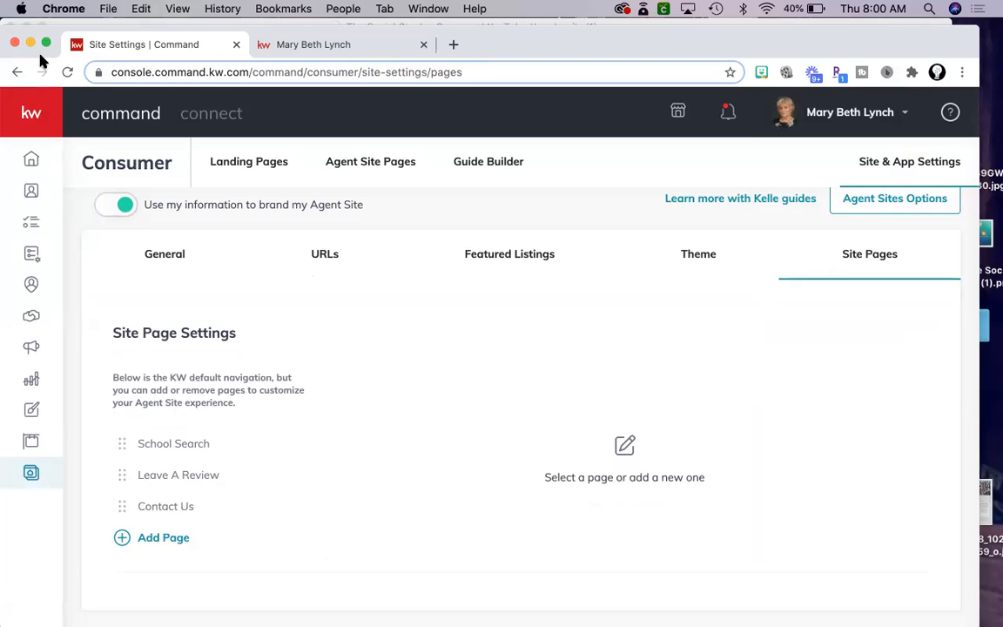
pyautogui.moveTo(31, 46); pyautogui.dragTo(35, 75)
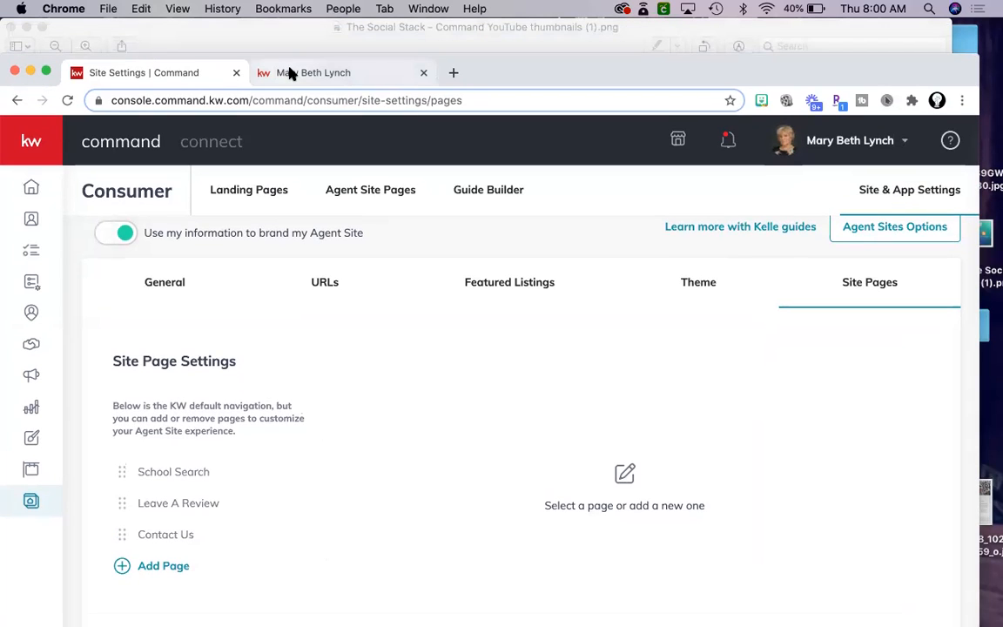
pyautogui.click(290, 73)
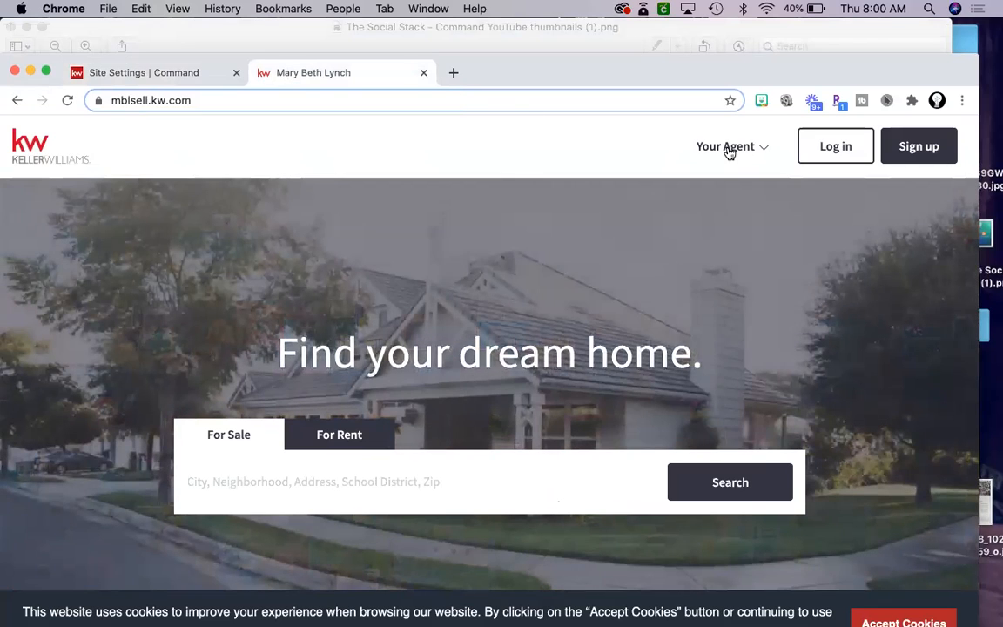
pyautogui.click(728, 150)
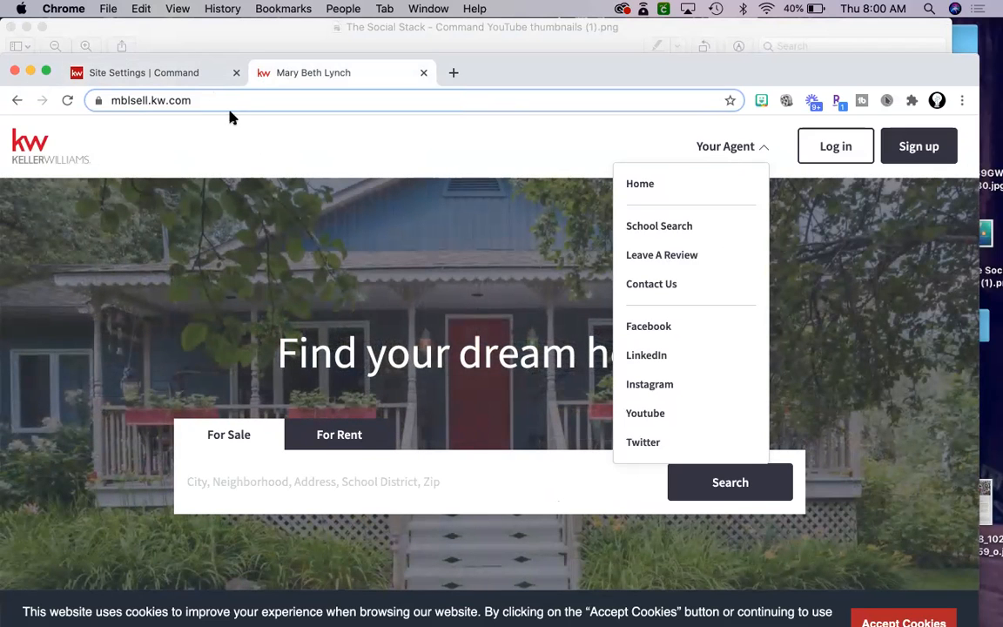
pyautogui.click(186, 78)
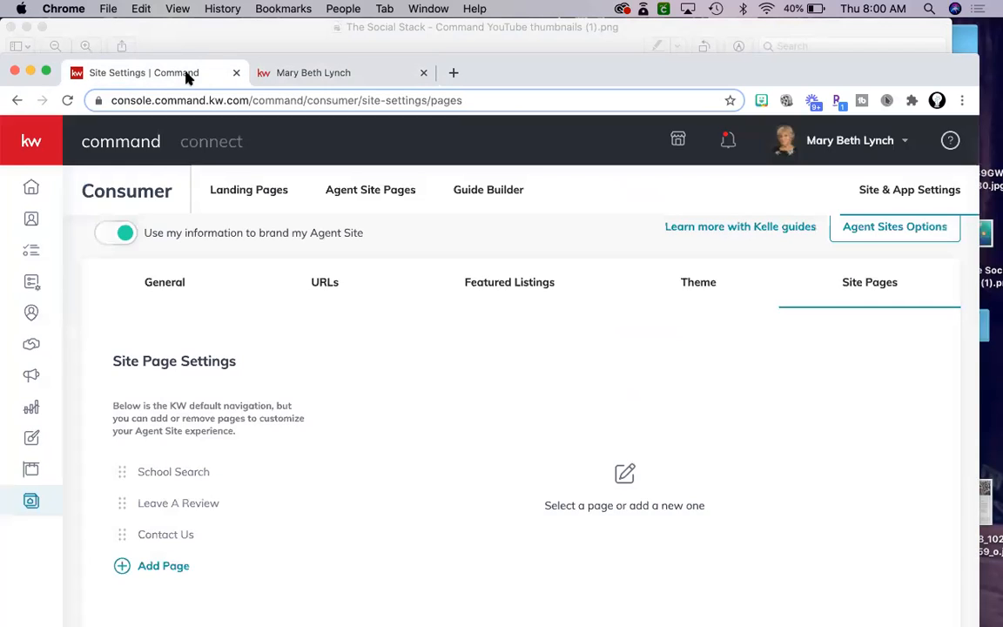
pyautogui.scroll(1, 771, 331)
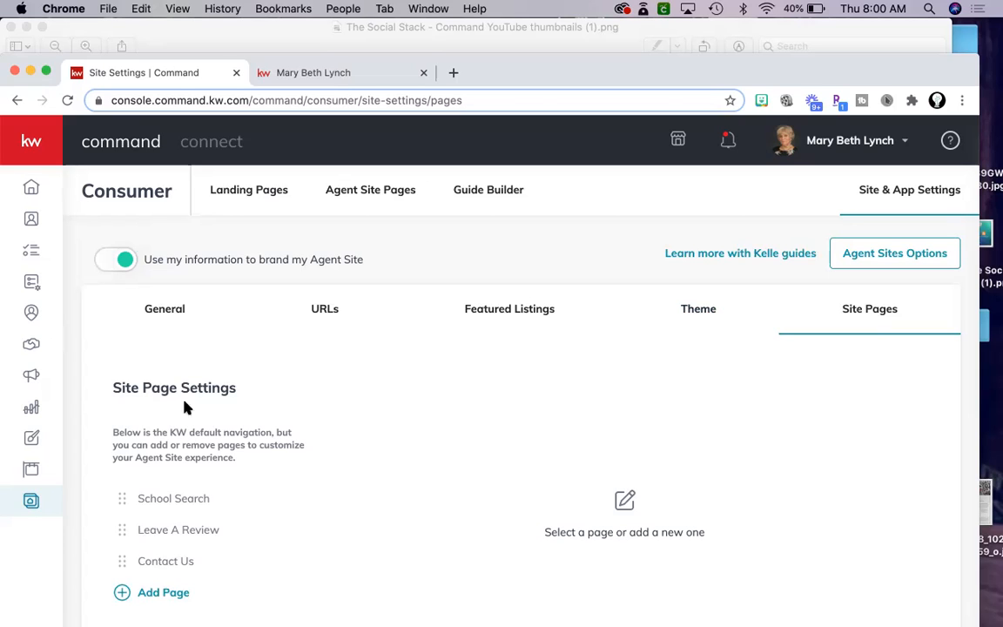
pyautogui.click(31, 502)
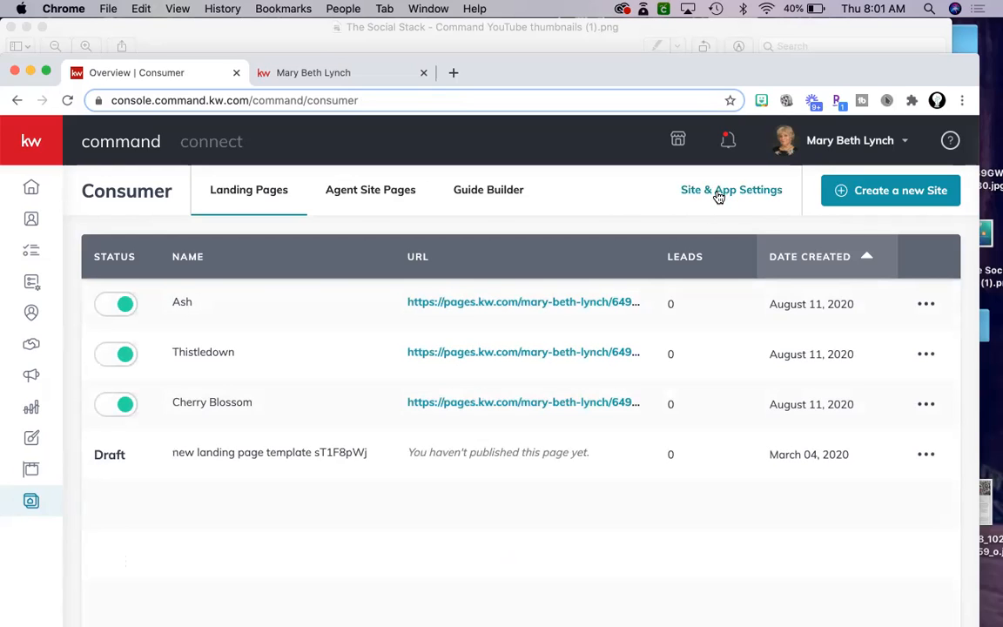
pyautogui.click(718, 197)
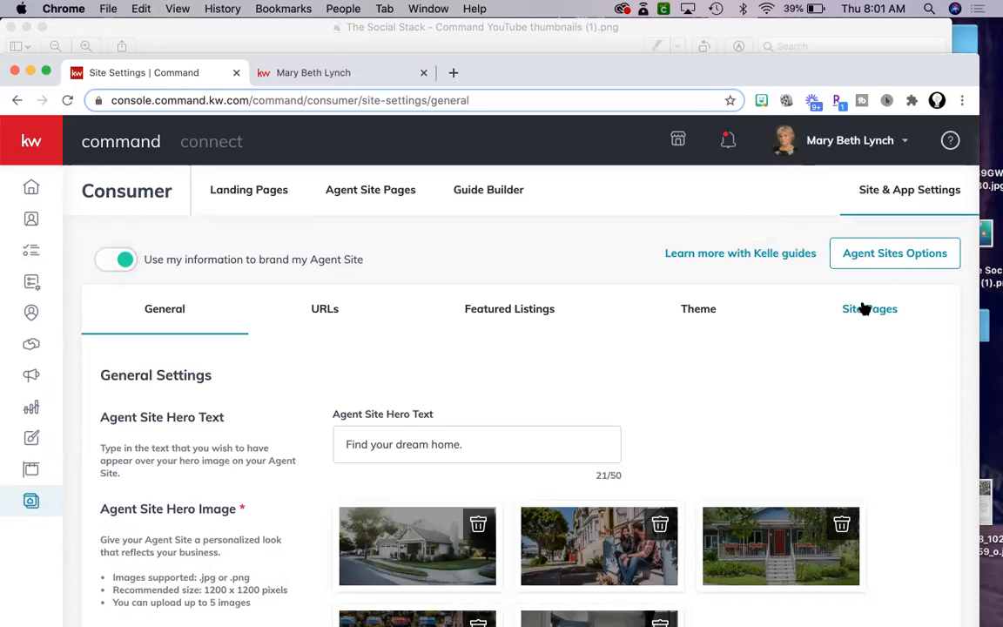
pyautogui.click(862, 308)
pyautogui.scroll(-1, 783, 370)
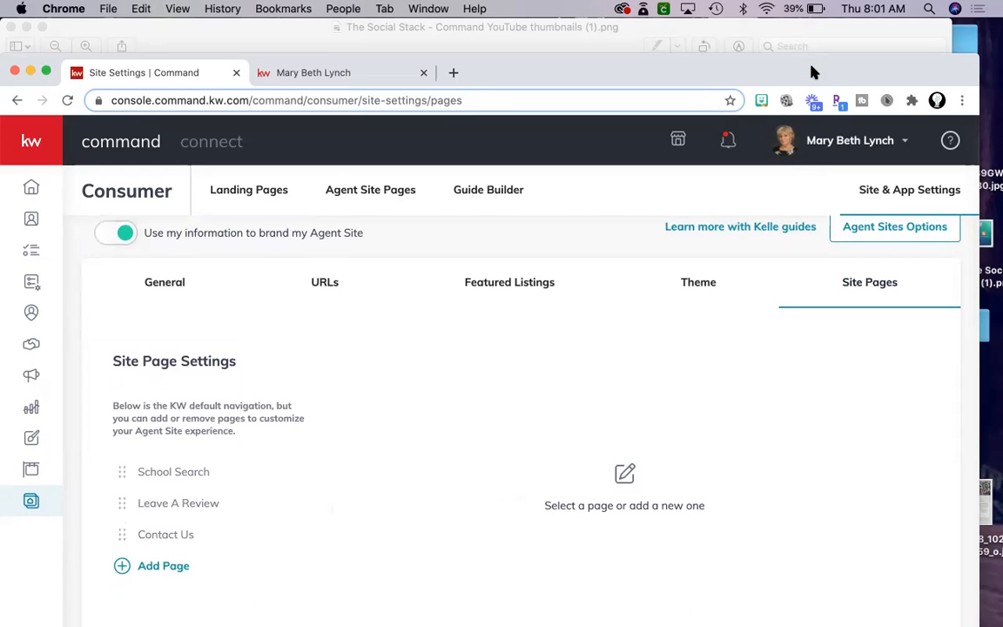
pyautogui.moveTo(813, 72); pyautogui.dragTo(815, 62)
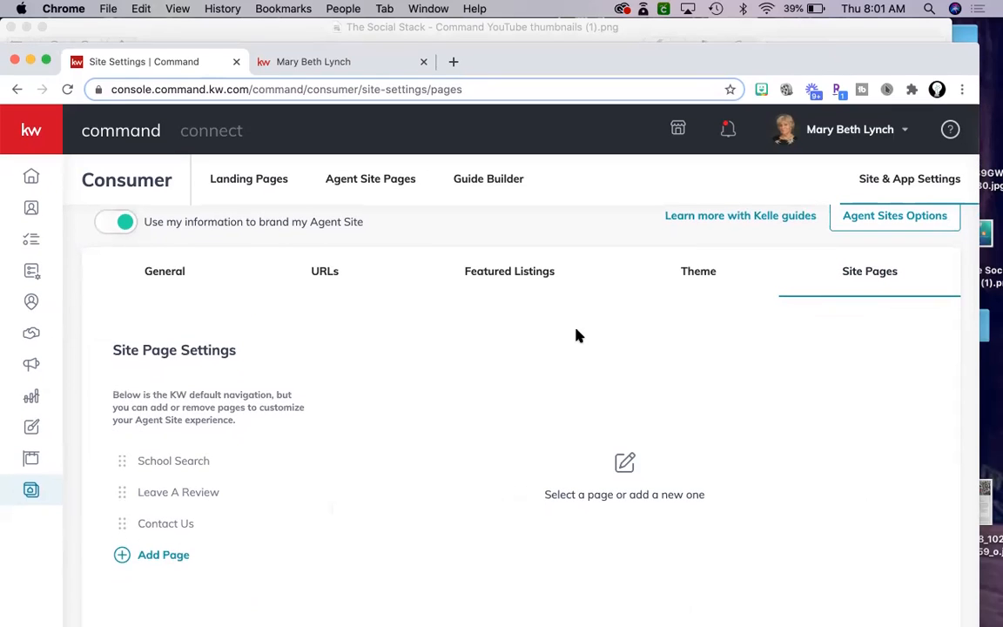
# Add a navigation page linked to the existing testimonials page, briefly checking the live agent site.
pyautogui.click(158, 557)
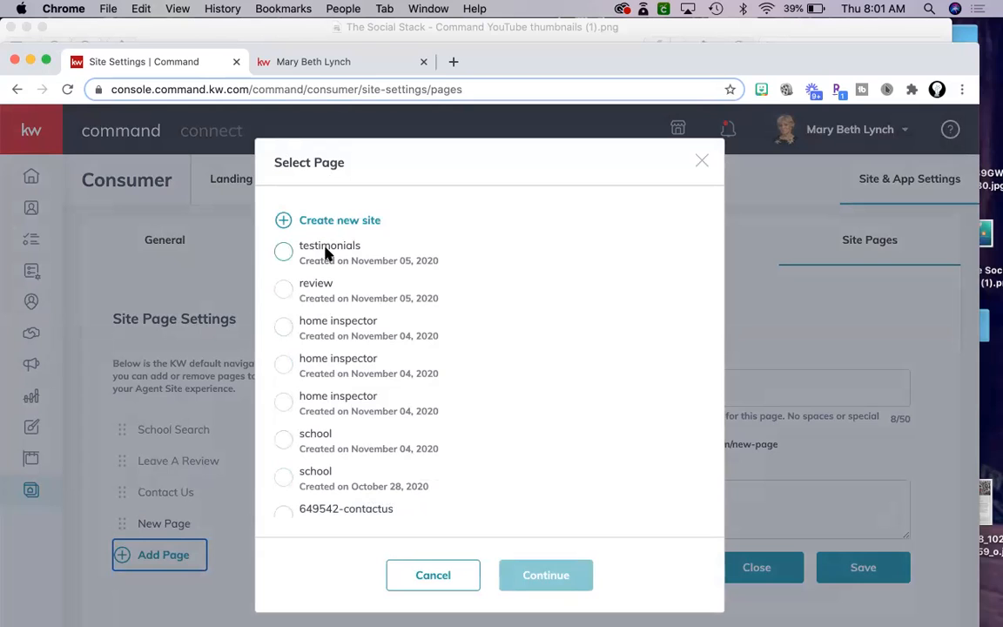
pyautogui.click(287, 253)
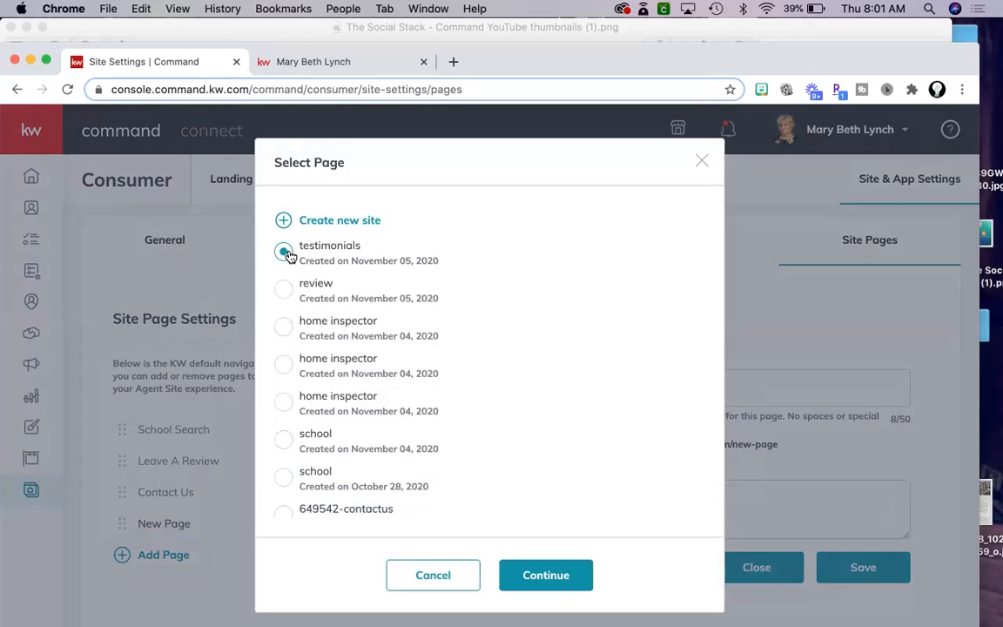
pyautogui.click(535, 578)
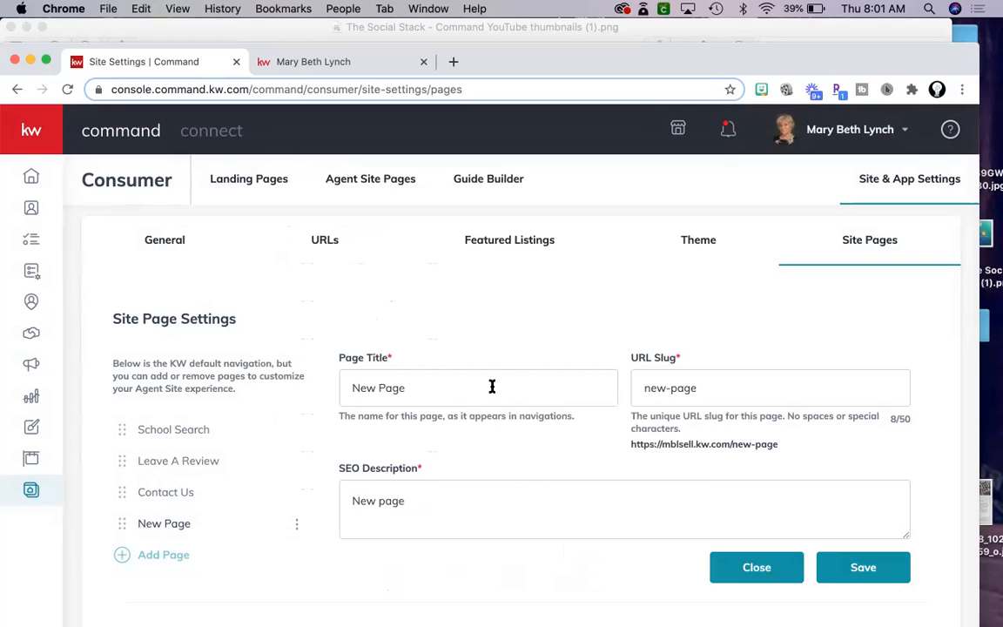
pyautogui.click(280, 61)
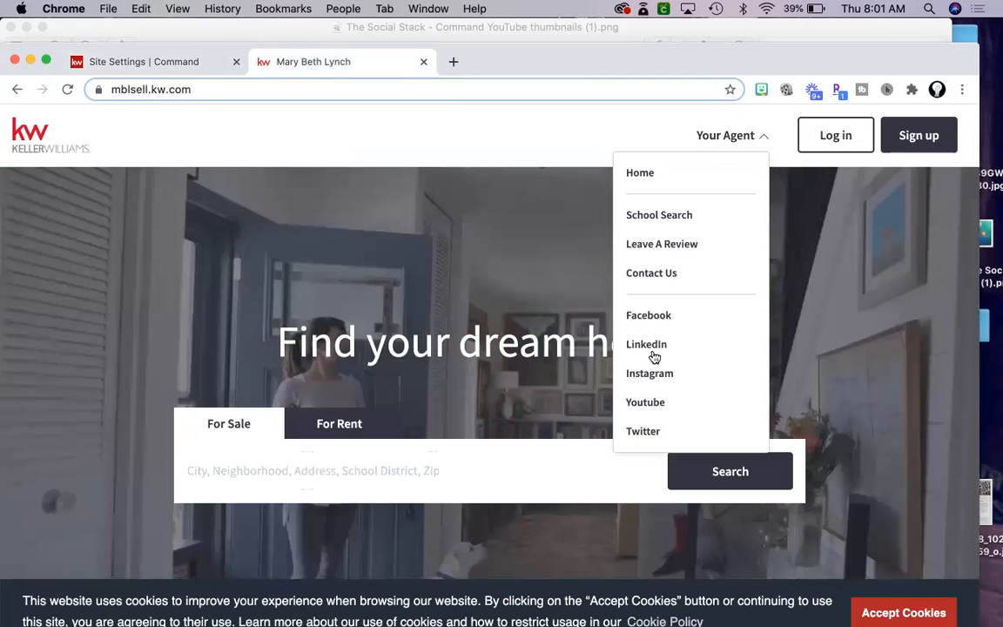
pyautogui.click(190, 63)
# Replace the default page title with 'What My Clients Say'.
pyautogui.tripleClick(391, 384)
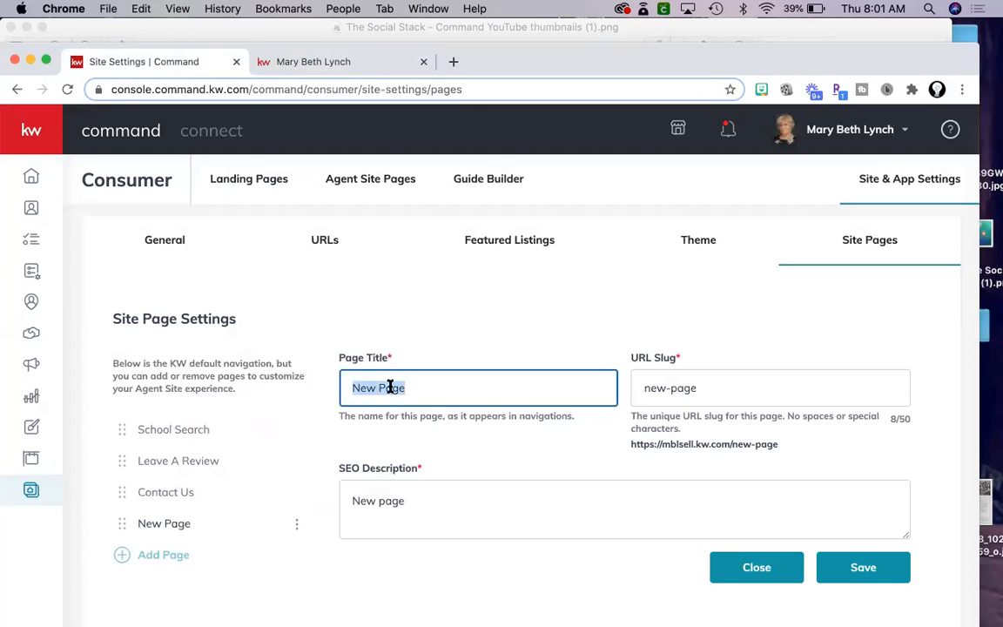
pyautogui.write('See')
pyautogui.press('super+a')
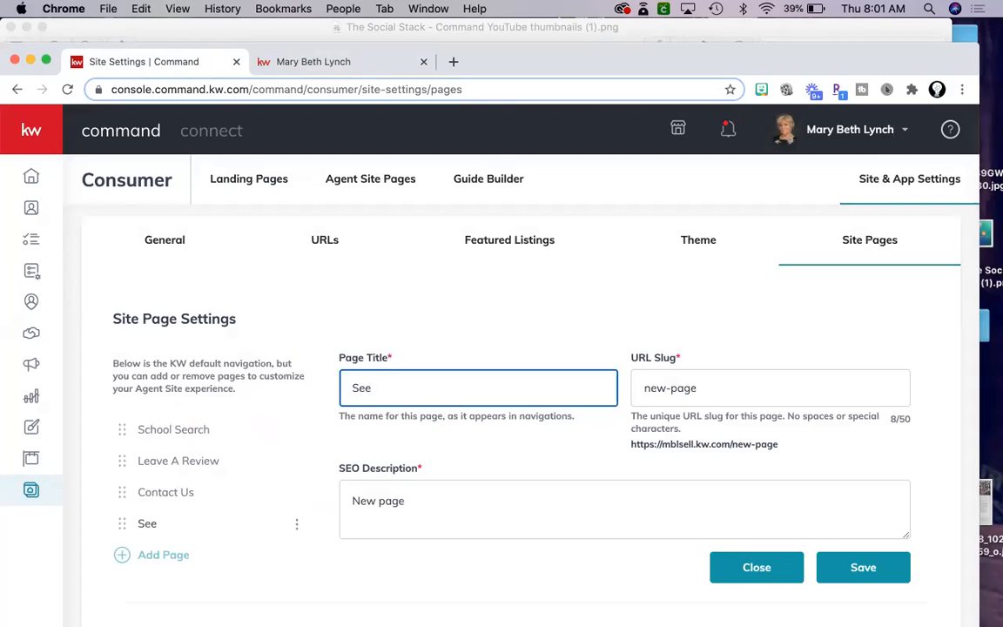
pyautogui.press('BackSpace')
pyautogui.write('What ')
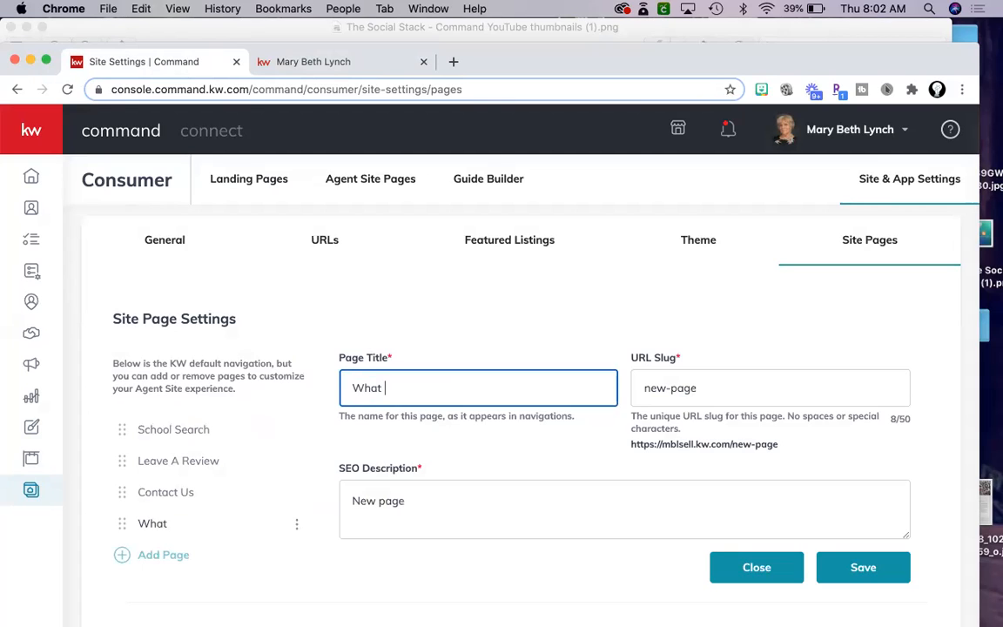
pyautogui.write('My Clients Say')
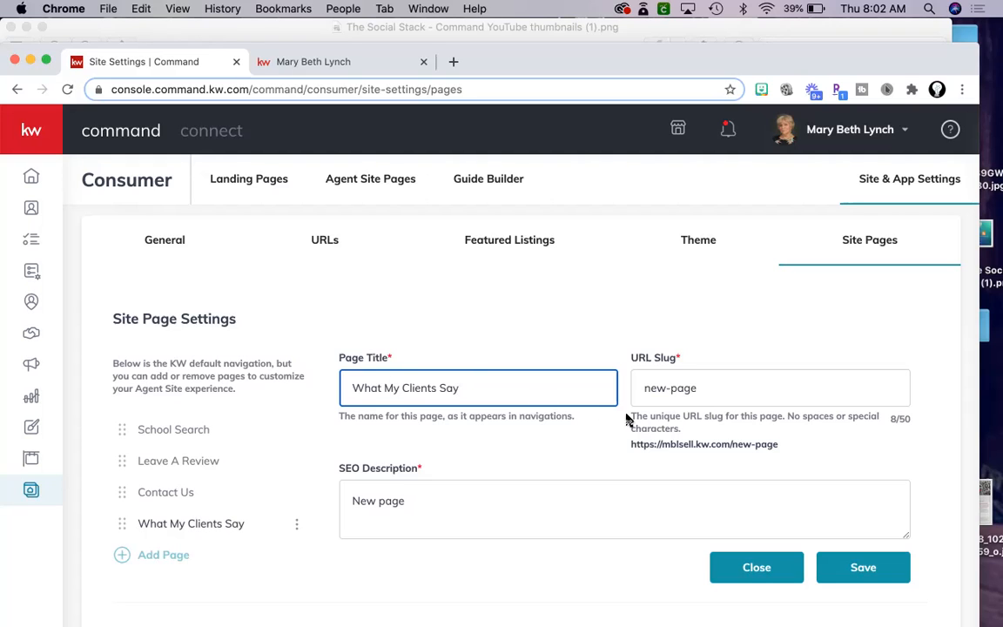
# Change the URL slug to 'testimonials' and select the default SEO description.
pyautogui.tripleClick(661, 379)
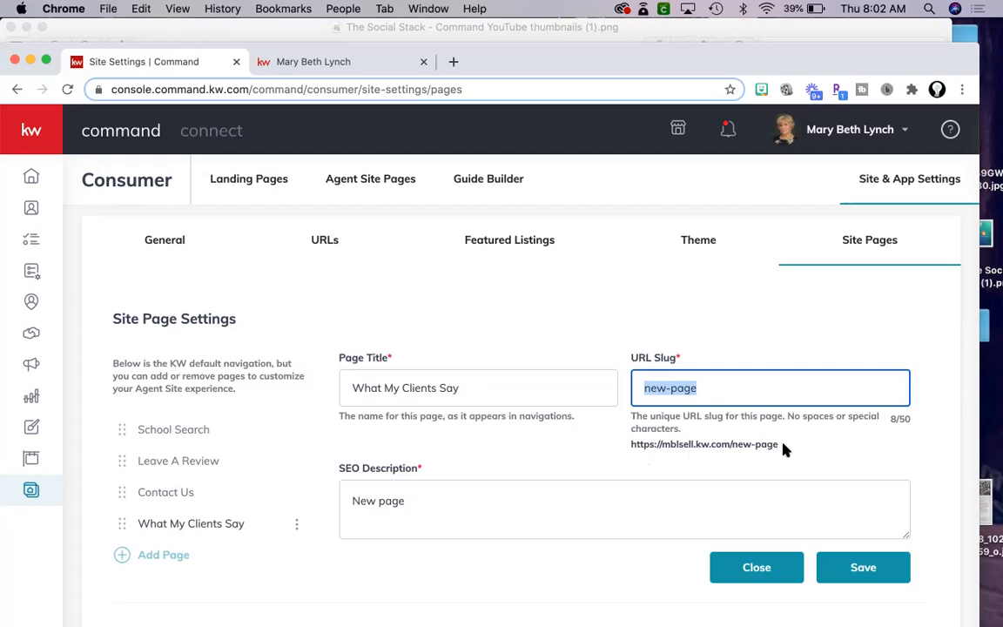
pyautogui.write('testimonials')
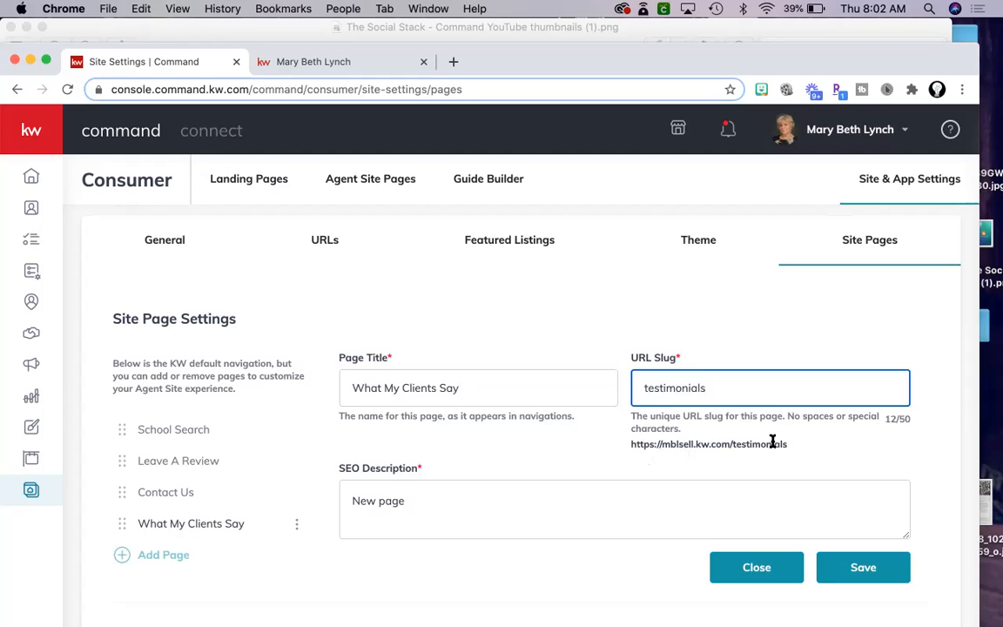
pyautogui.moveTo(786, 444); pyautogui.dragTo(632, 443)
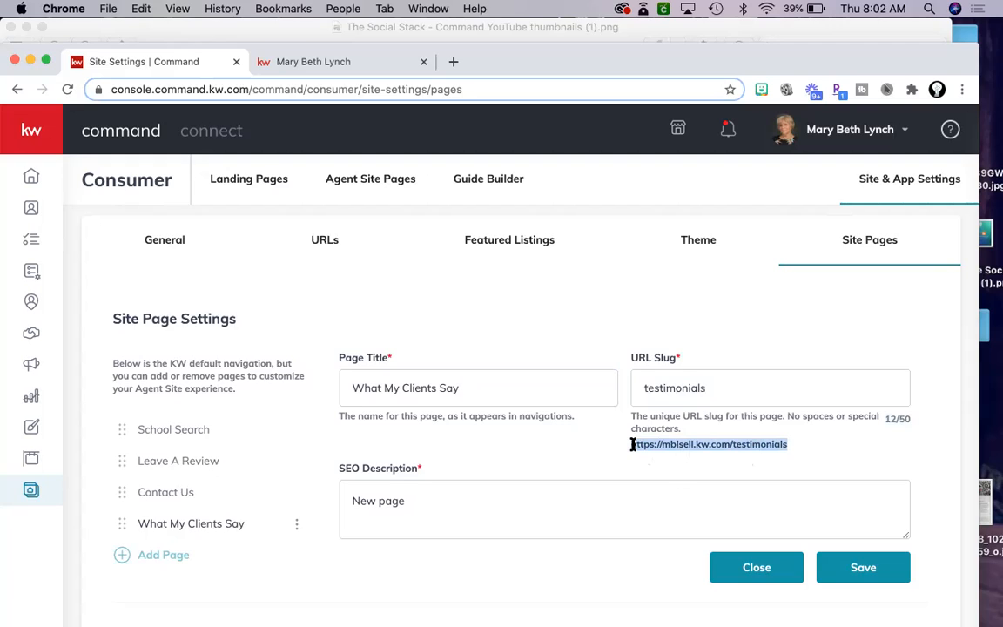
pyautogui.doubleClick(413, 501)
pyautogui.click(414, 504)
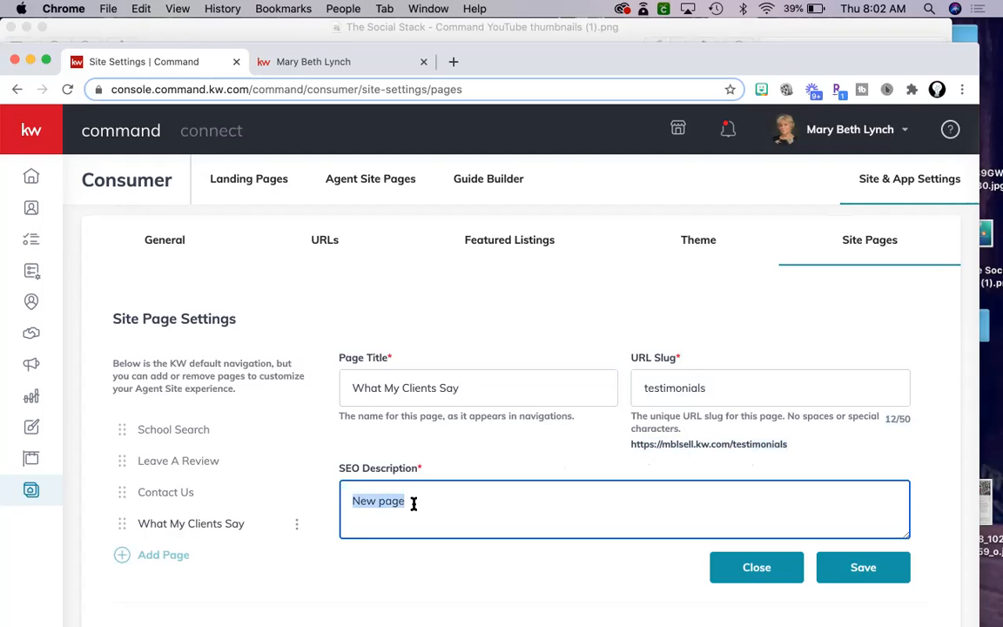
# Write the SEO description 'Real Estate reviews for' the agent's name, testimonials, testimonies, and save.
pyautogui.press('BackSpace')
pyautogui.write('Mar')
pyautogui.press('BackSpace')
pyautogui.press('BackSpace')
pyautogui.press('BackSpace')
pyautogui.write('Real Estate reviews for mar')
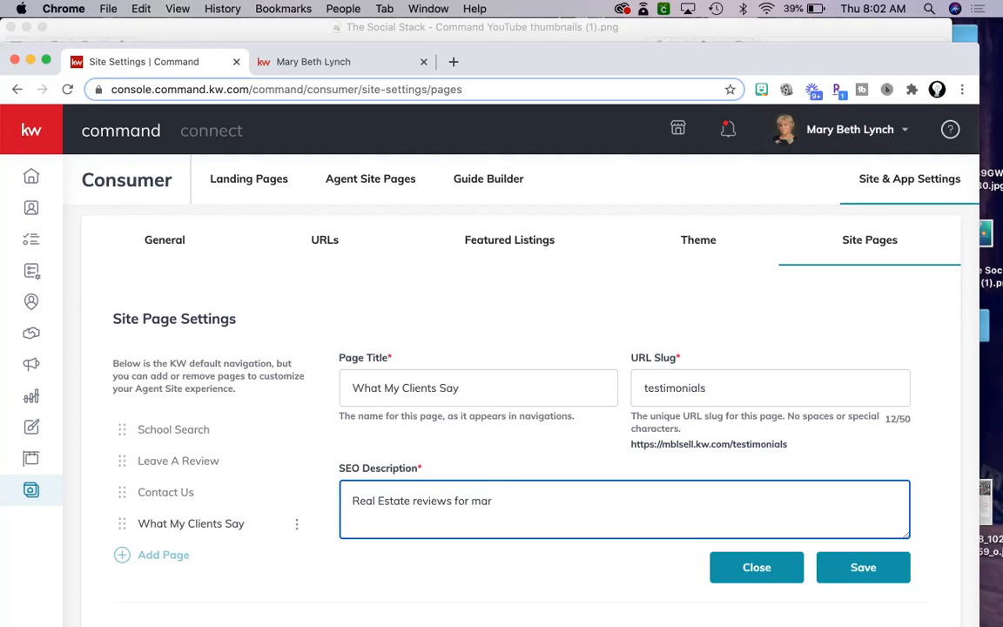
pyautogui.write(', testi')
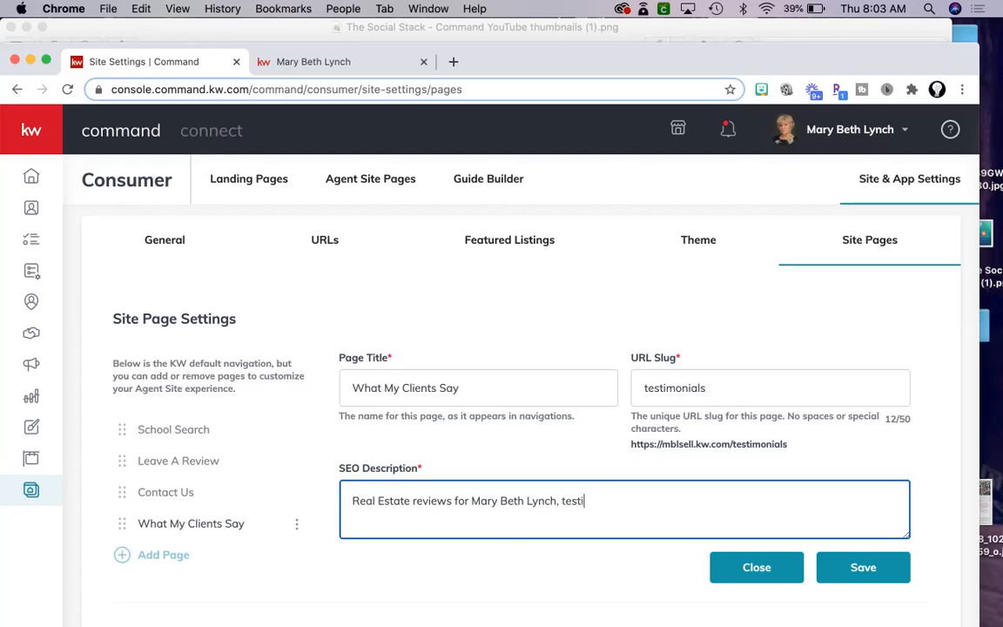
pyautogui.write('monials, testimonies')
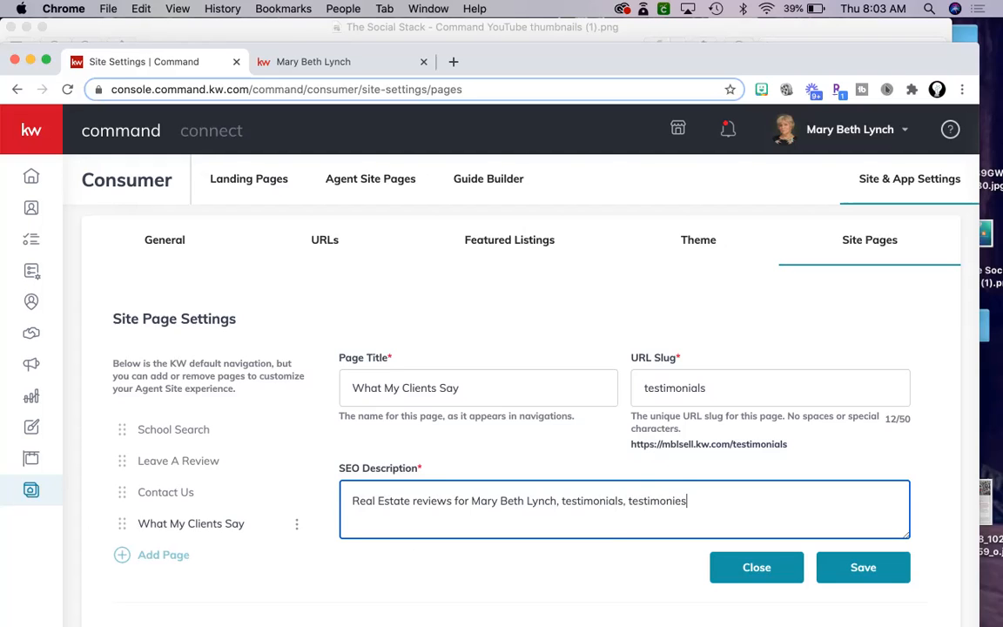
pyautogui.click(860, 573)
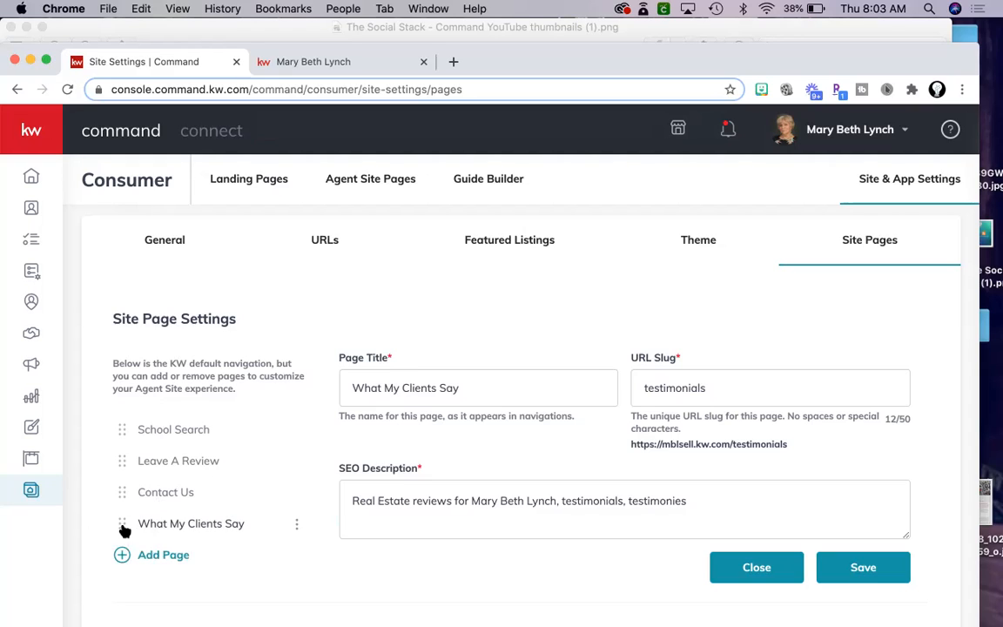
# Move What My Clients Say directly below School Search, then reload the live agent site.
pyautogui.moveTo(124, 528); pyautogui.dragTo(128, 459)
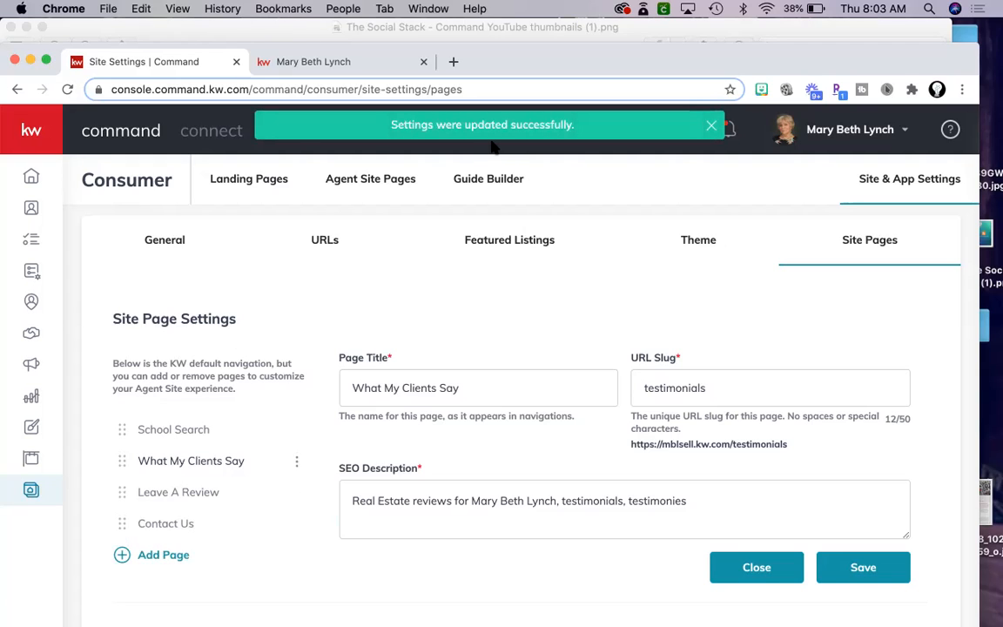
pyautogui.click(296, 62)
pyautogui.click(66, 91)
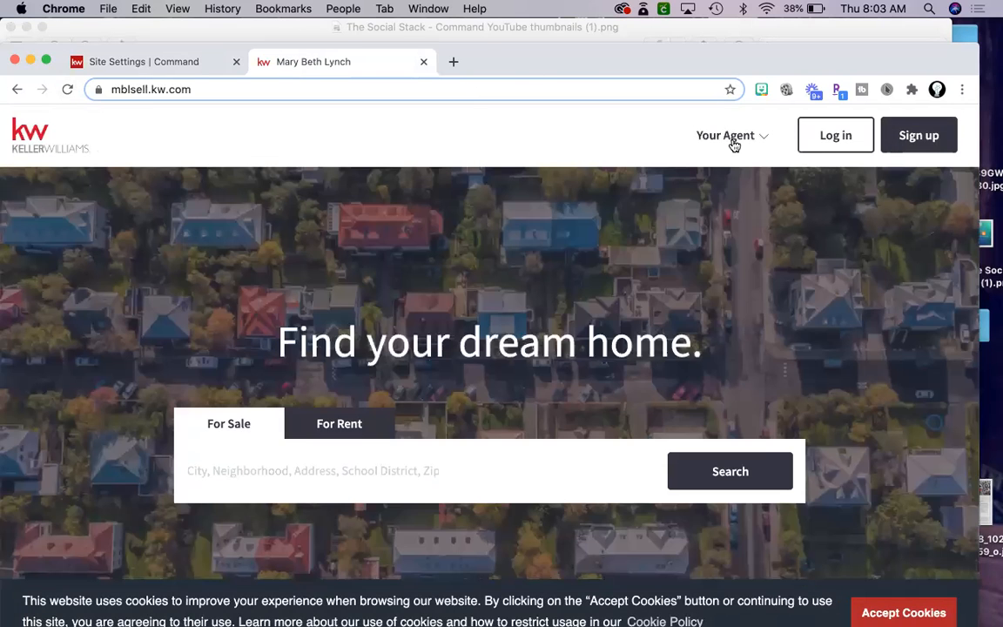
# Open What My Clients Say from the Your Agent menu and recheck its position there.
pyautogui.click(731, 139)
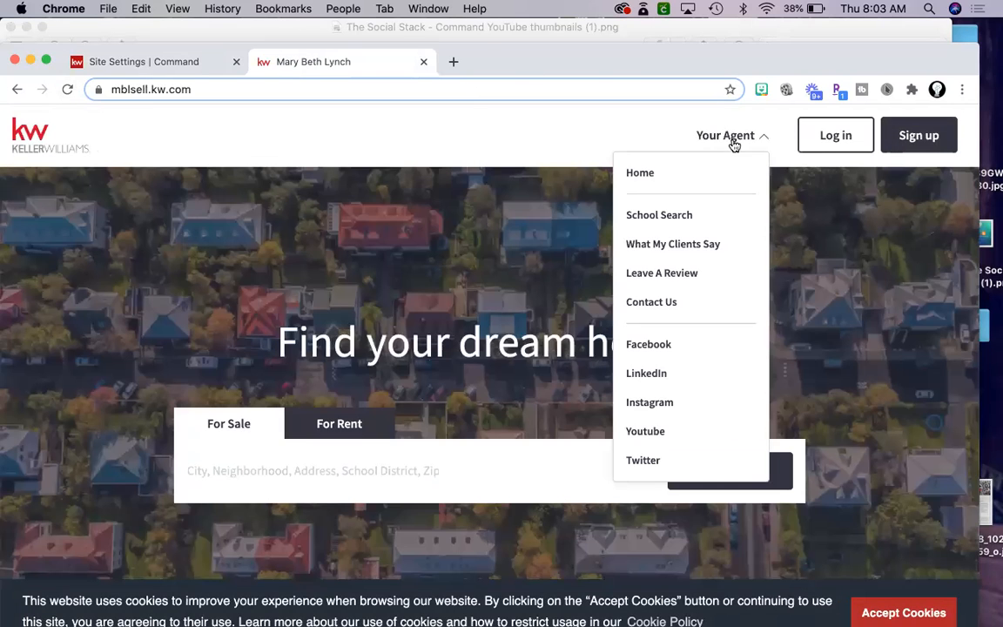
pyautogui.click(694, 246)
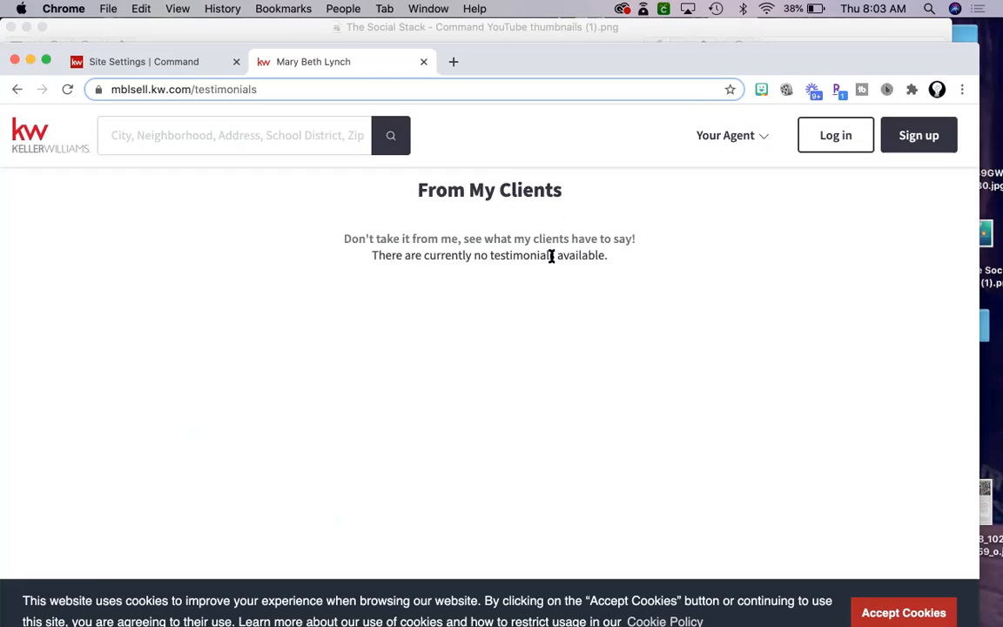
pyautogui.click(725, 137)
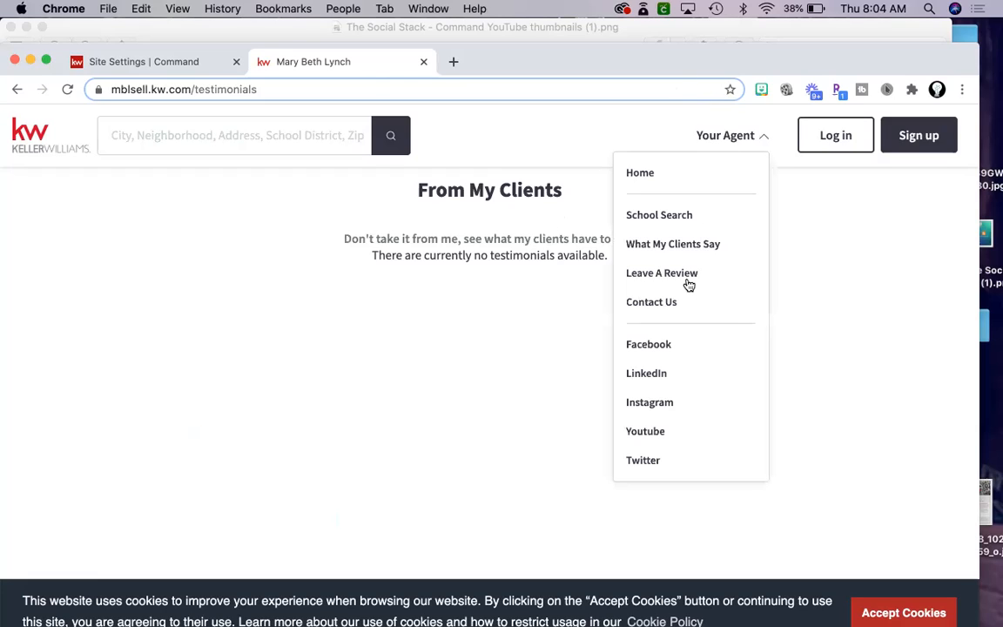